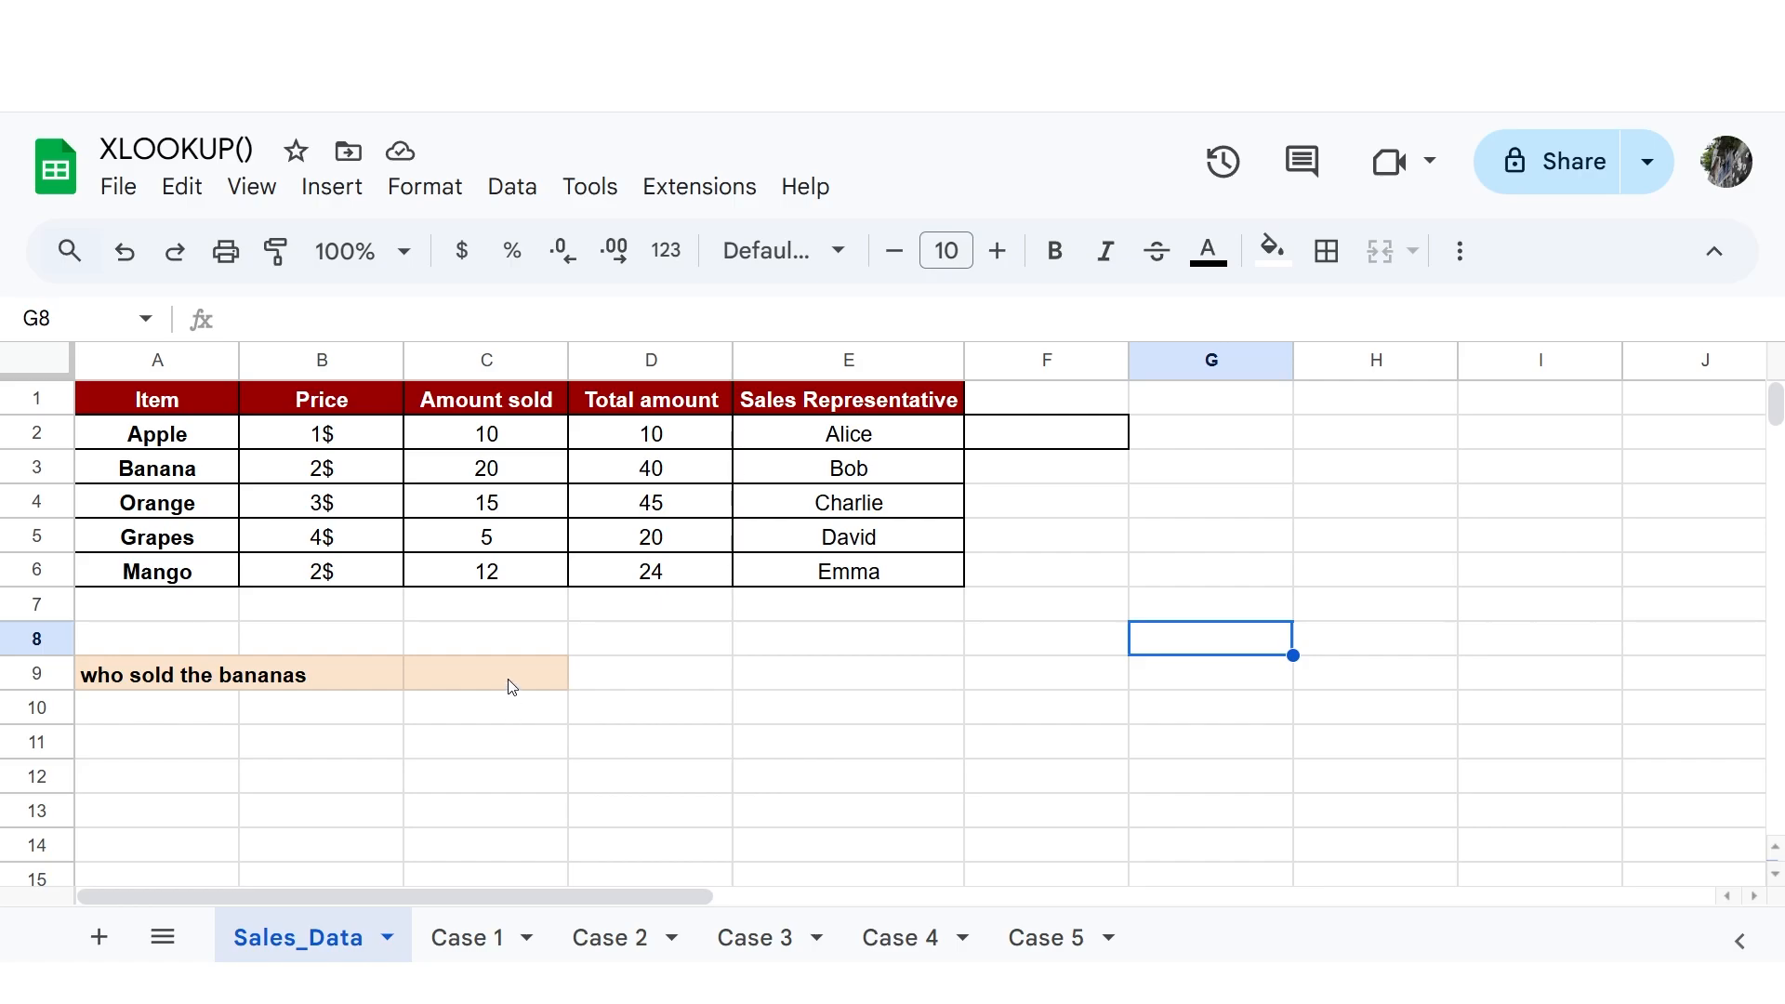
# Step: Start an XLOOKUP formula in C9, beside "who sold the bananas", with "Banana" as the search key
pyautogui.click(511, 681)
pyautogui.write('=')
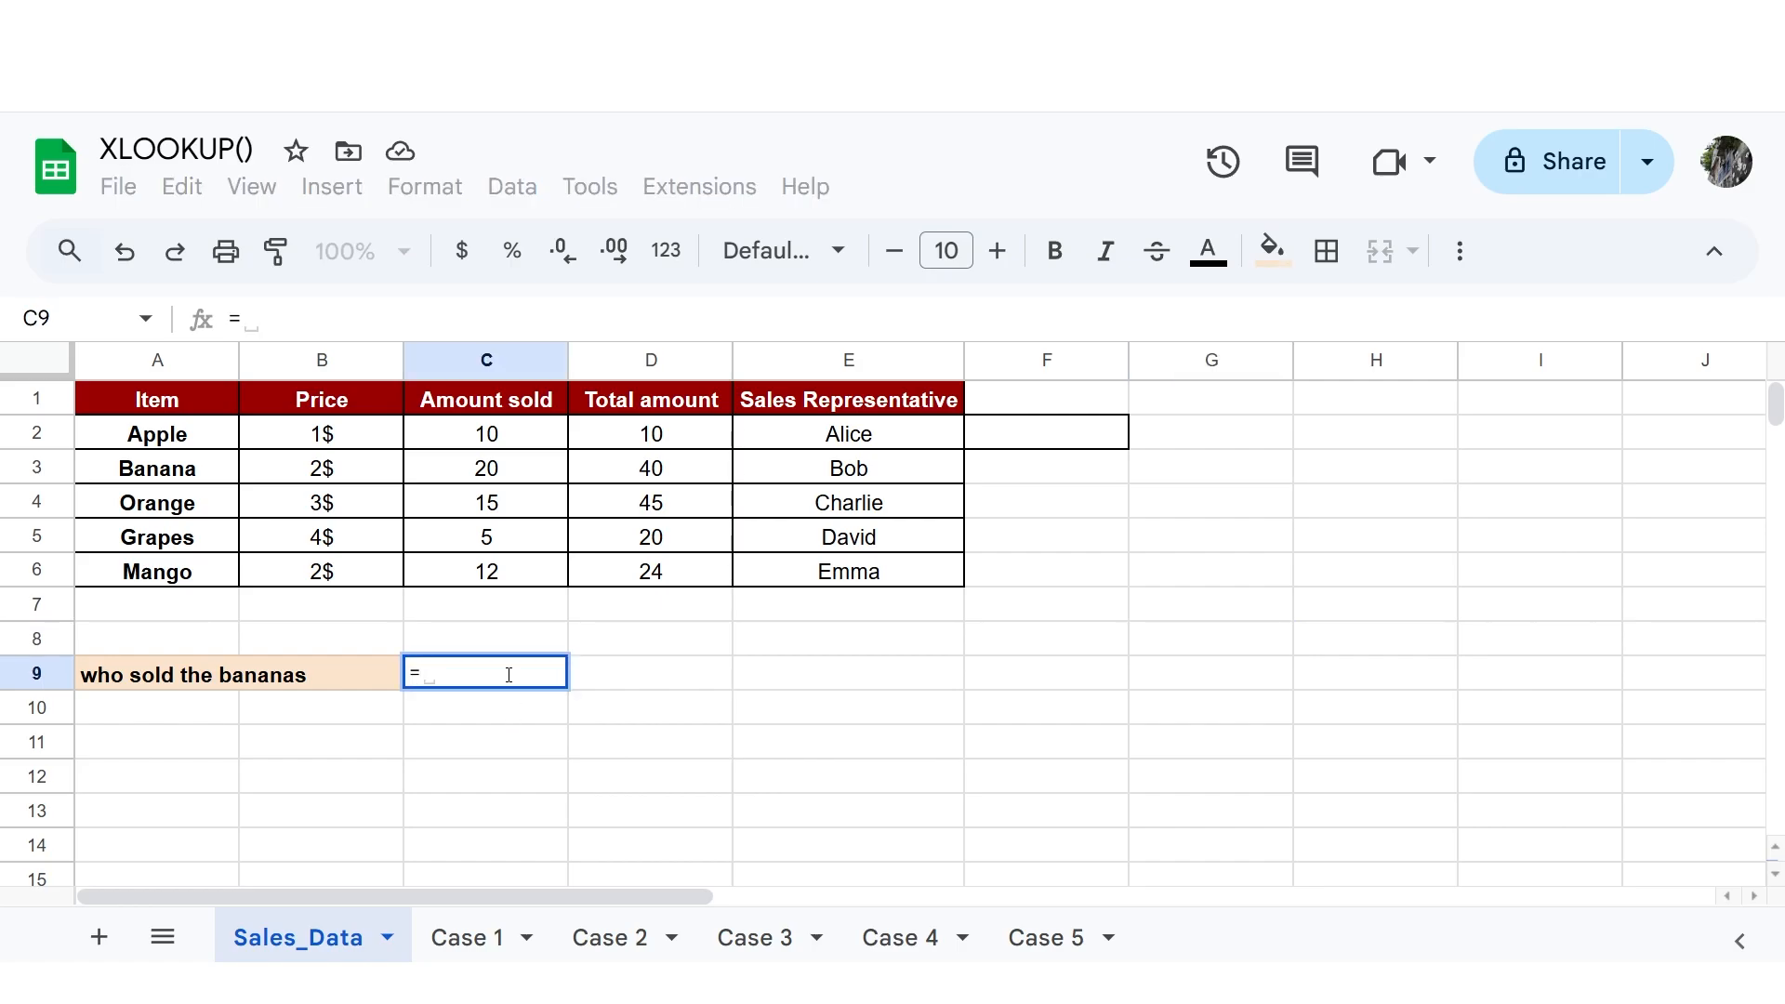
pyautogui.write('XL')
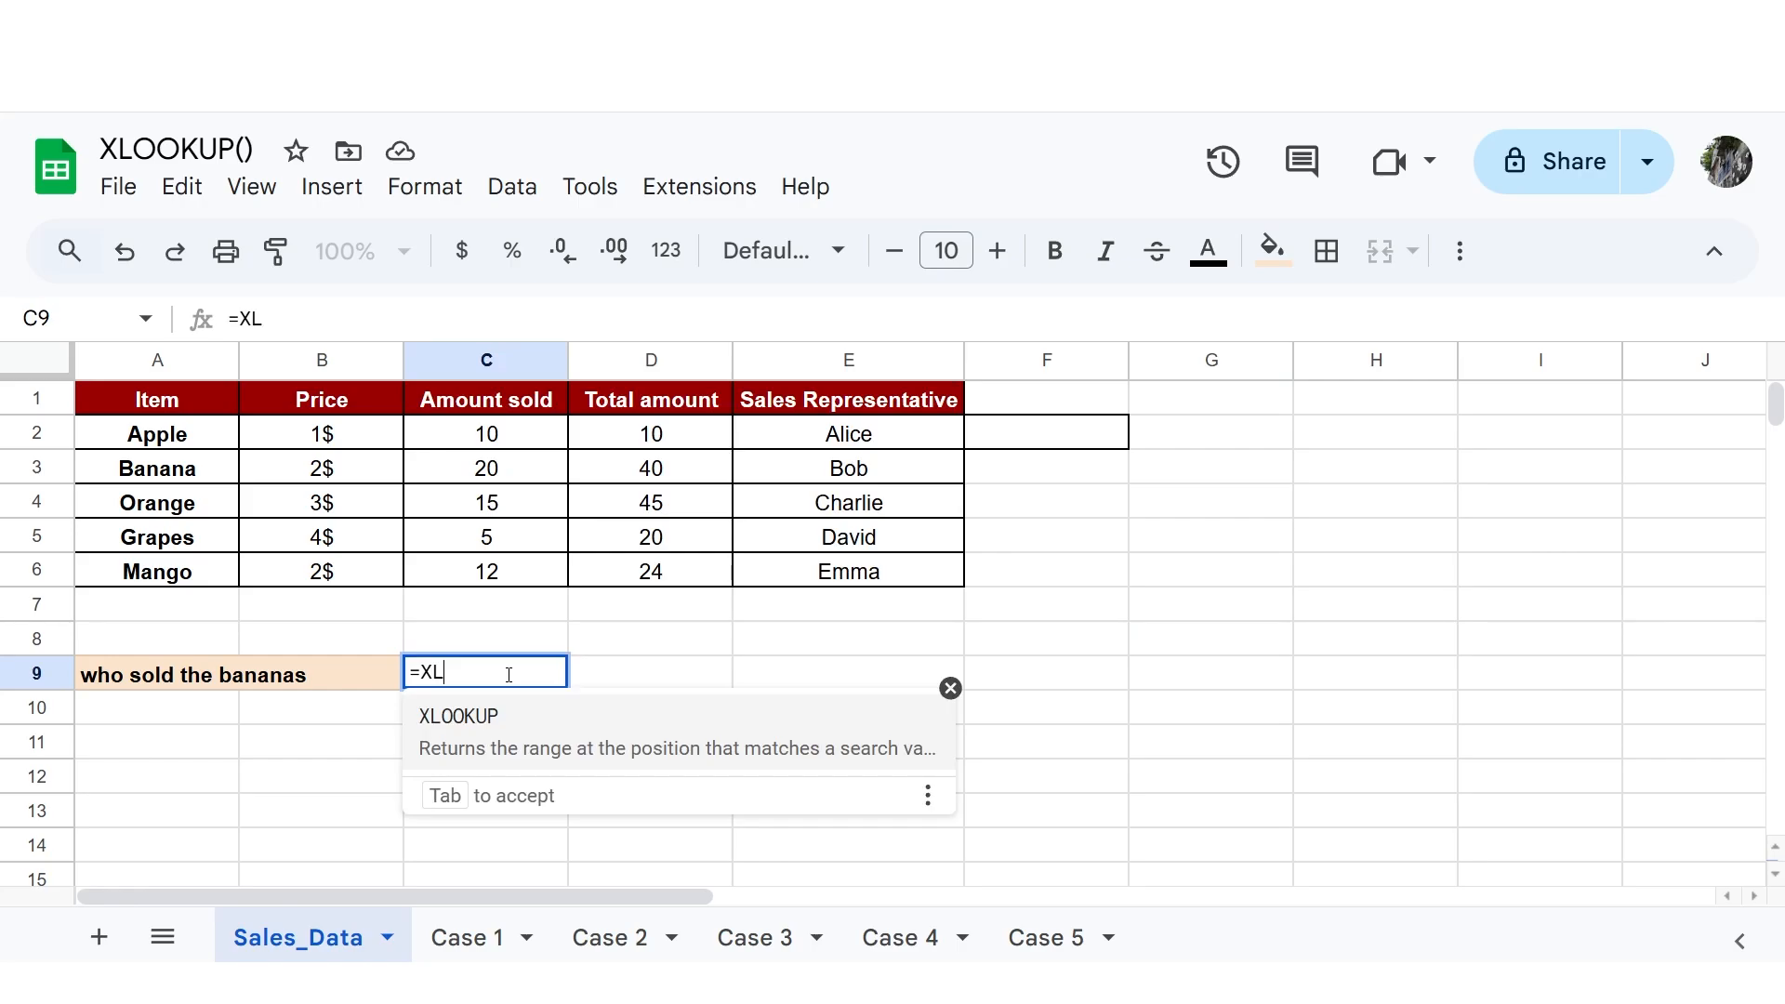
pyautogui.click(511, 728)
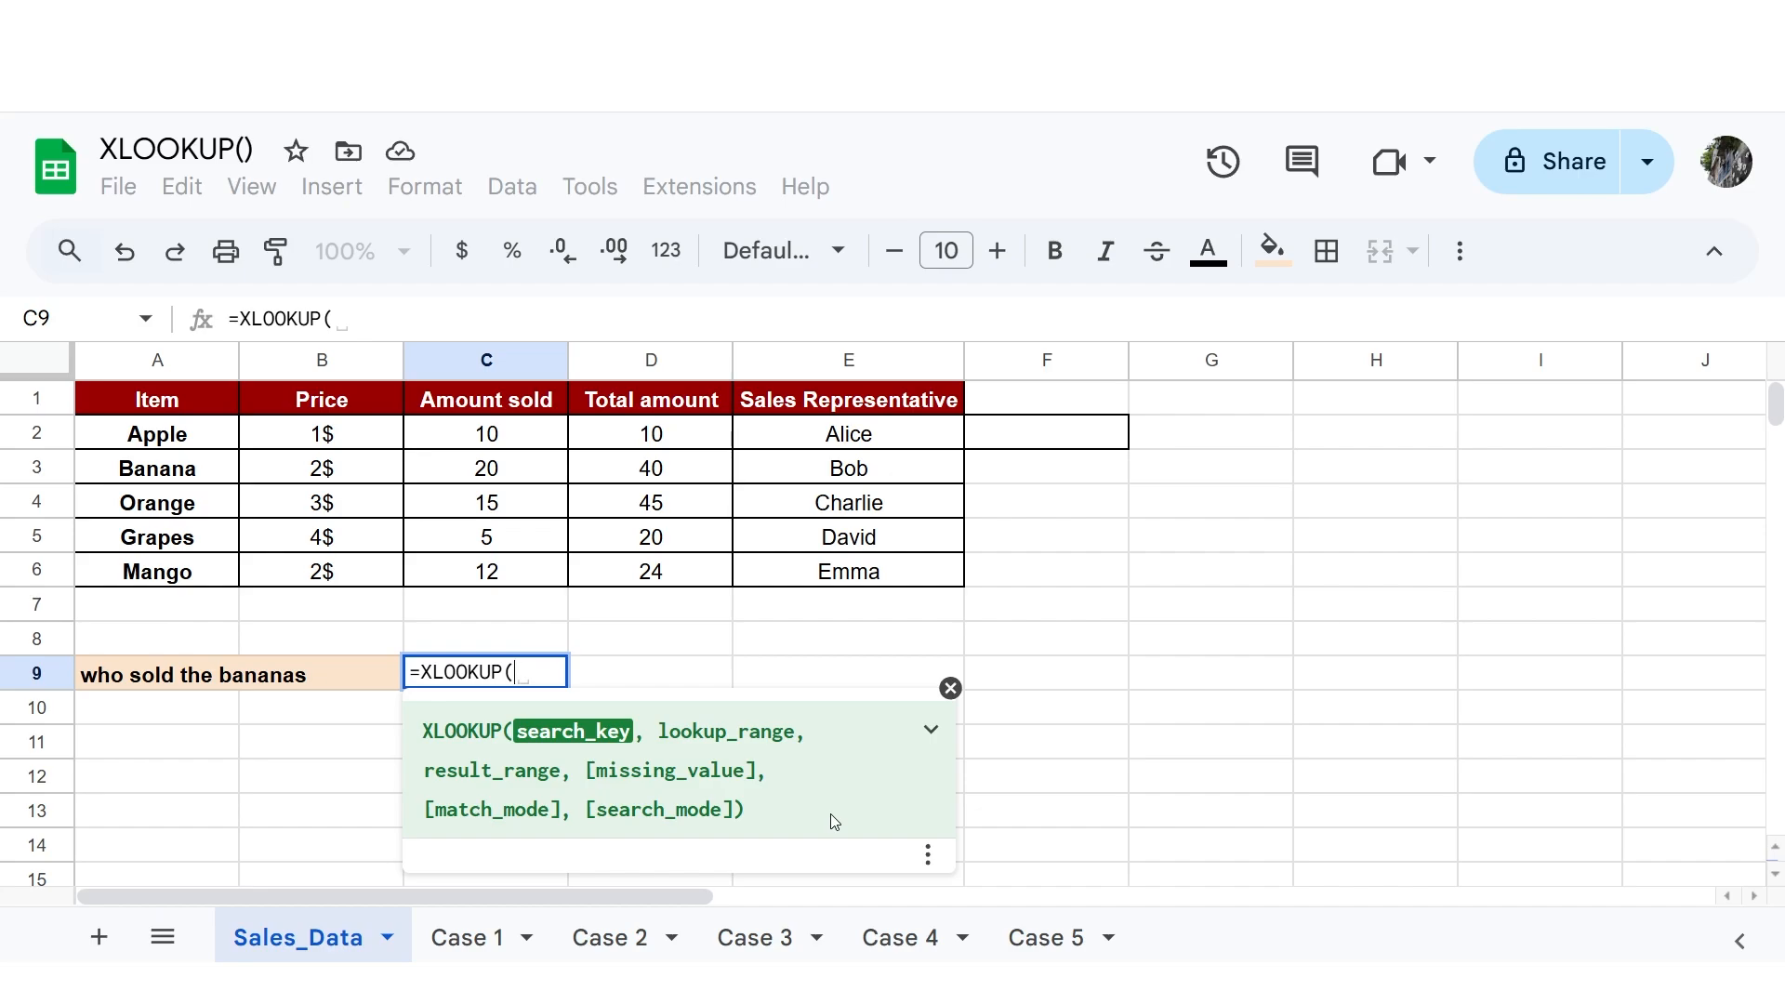
pyautogui.write('"')
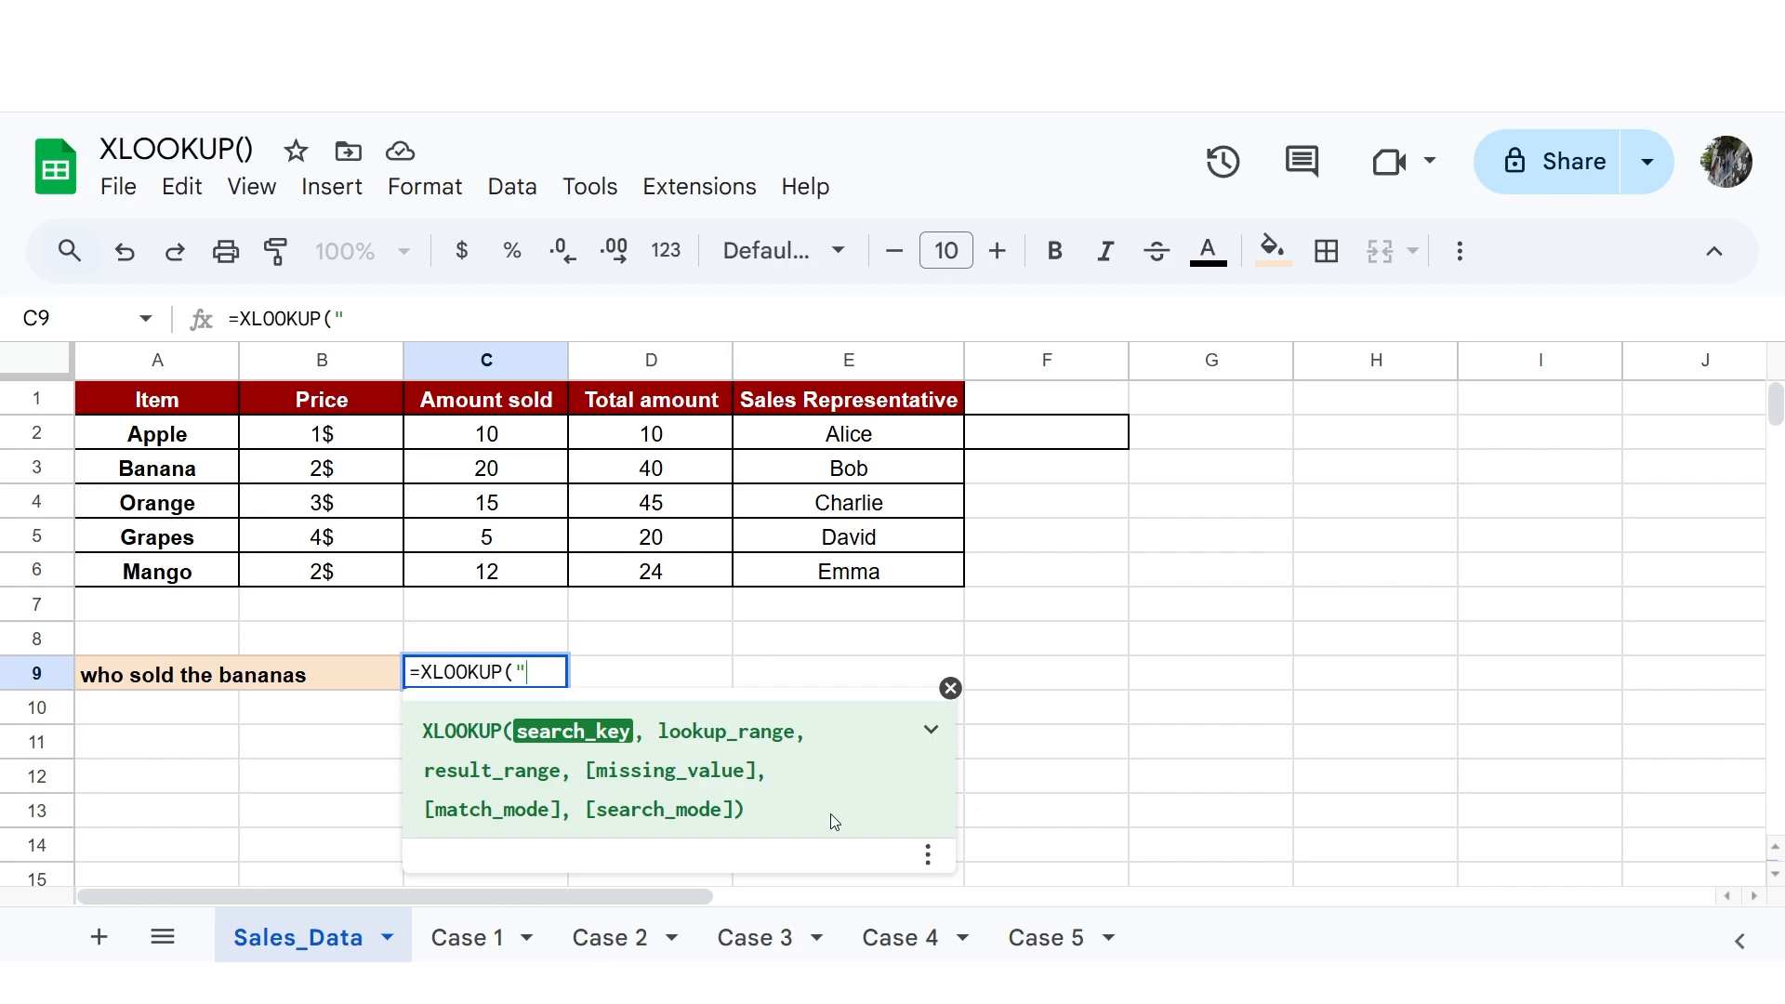
pyautogui.write('Banan')
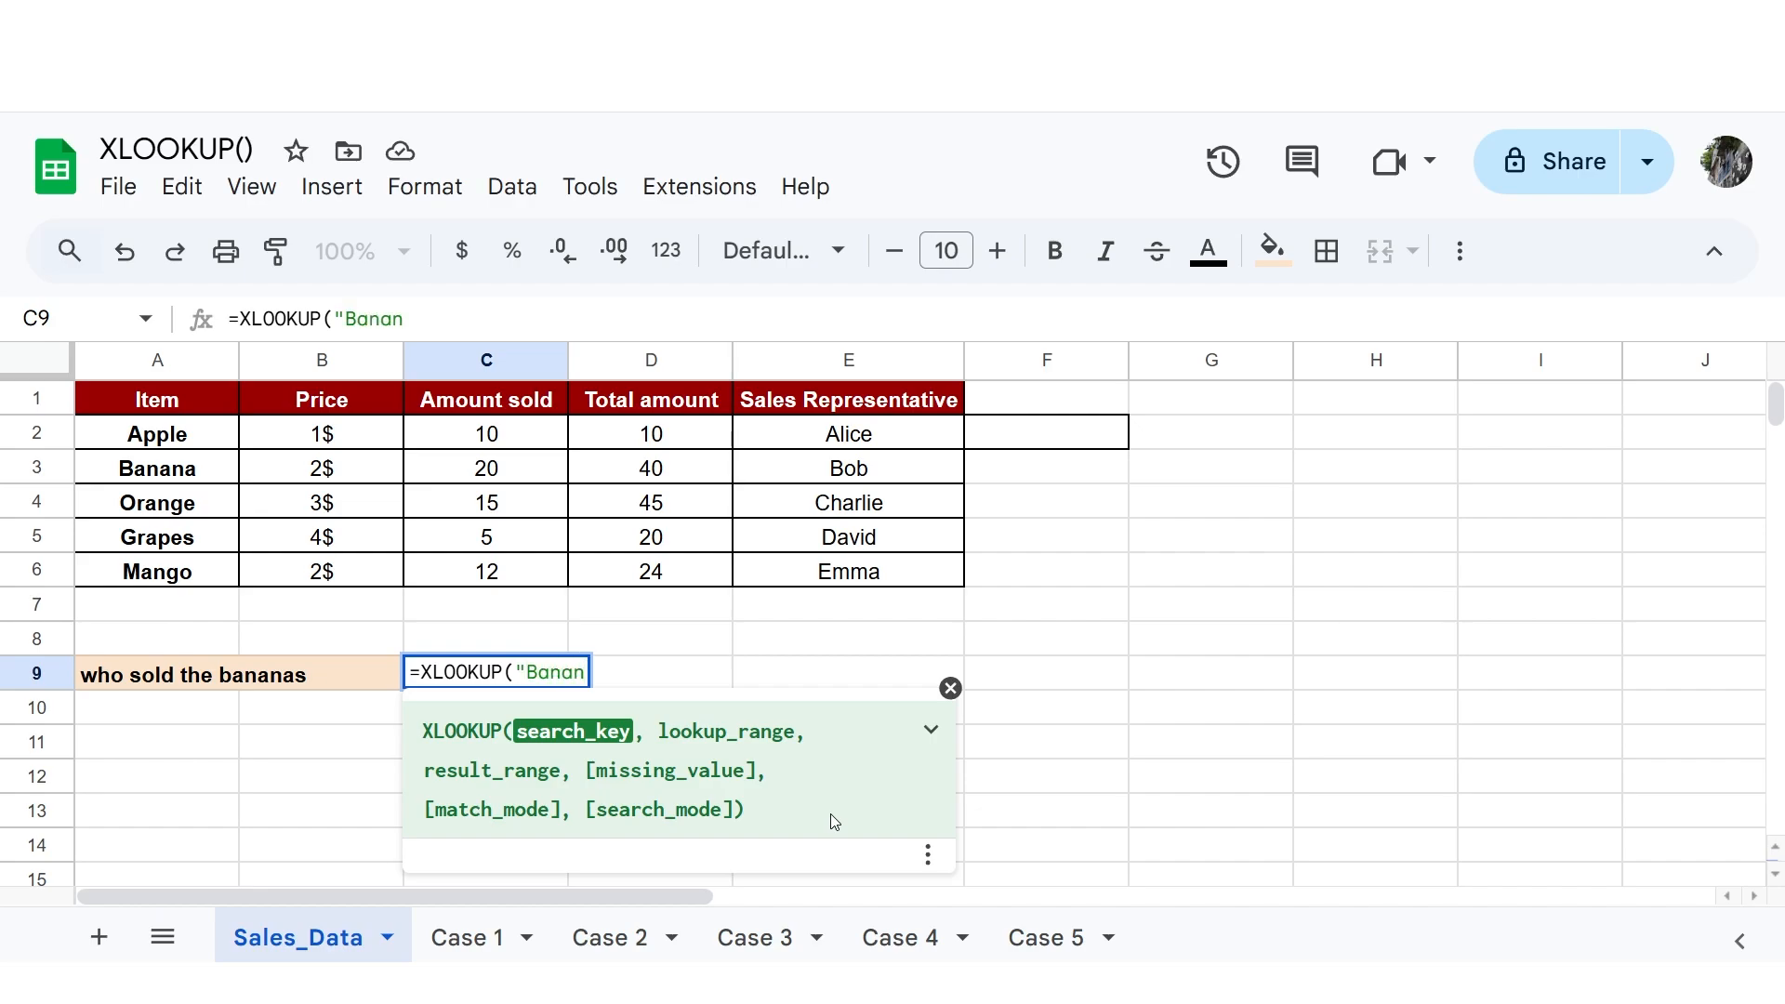
pyautogui.write('al')
pyautogui.press('BackSpace')
pyautogui.write('",')
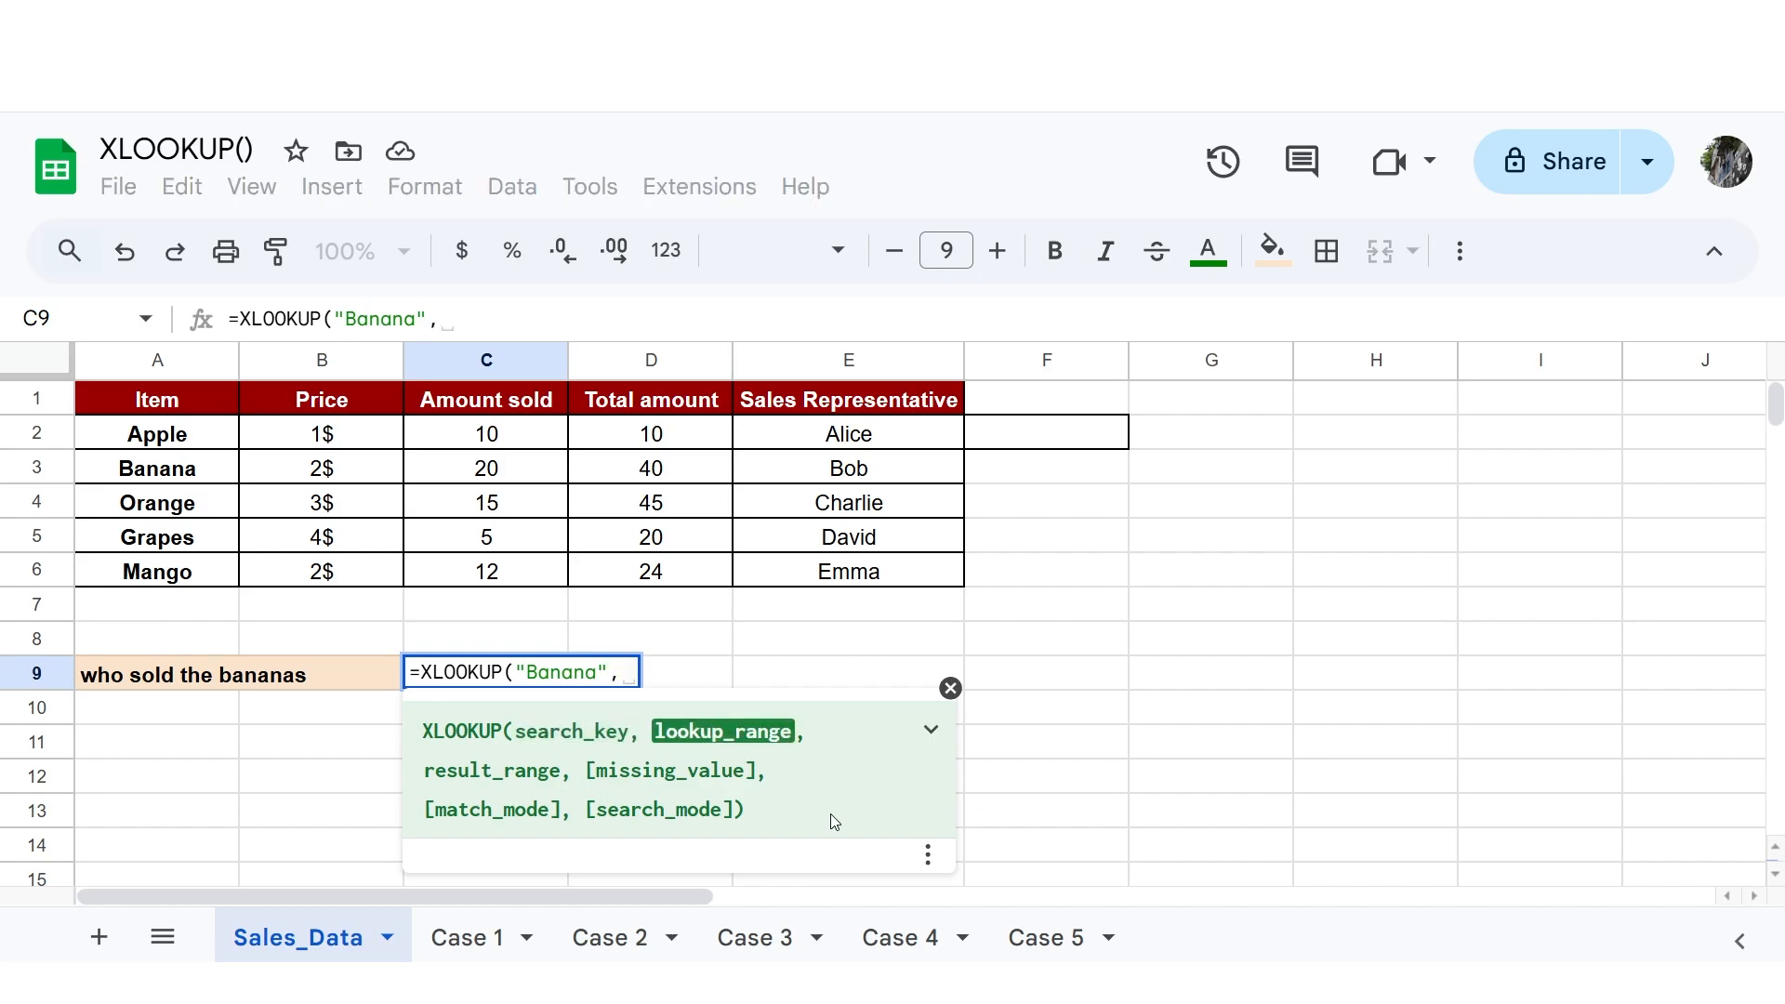
# Step: Add the absolute lookup range $A$2:$A$6 and the absolute result range $E$2:$E$6 to the XLOOKUP formula
pyautogui.moveTo(193, 445); pyautogui.dragTo(182, 569)
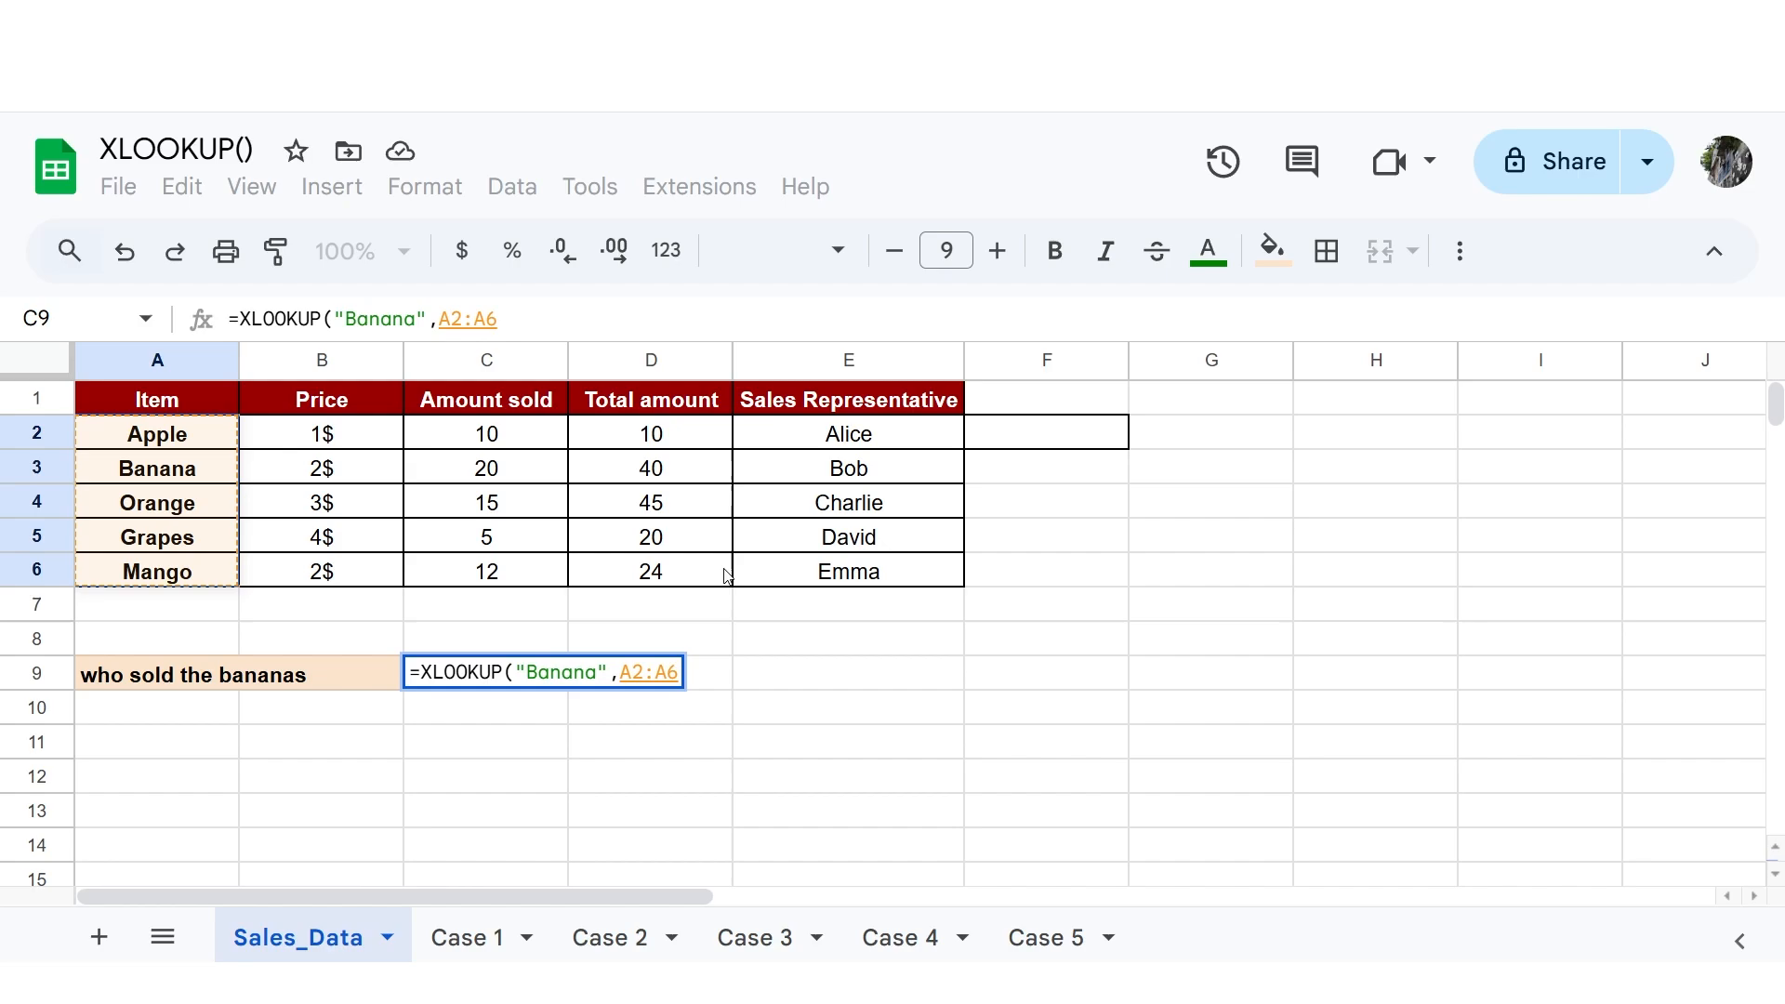
pyautogui.press('F4')
pyautogui.write(',')
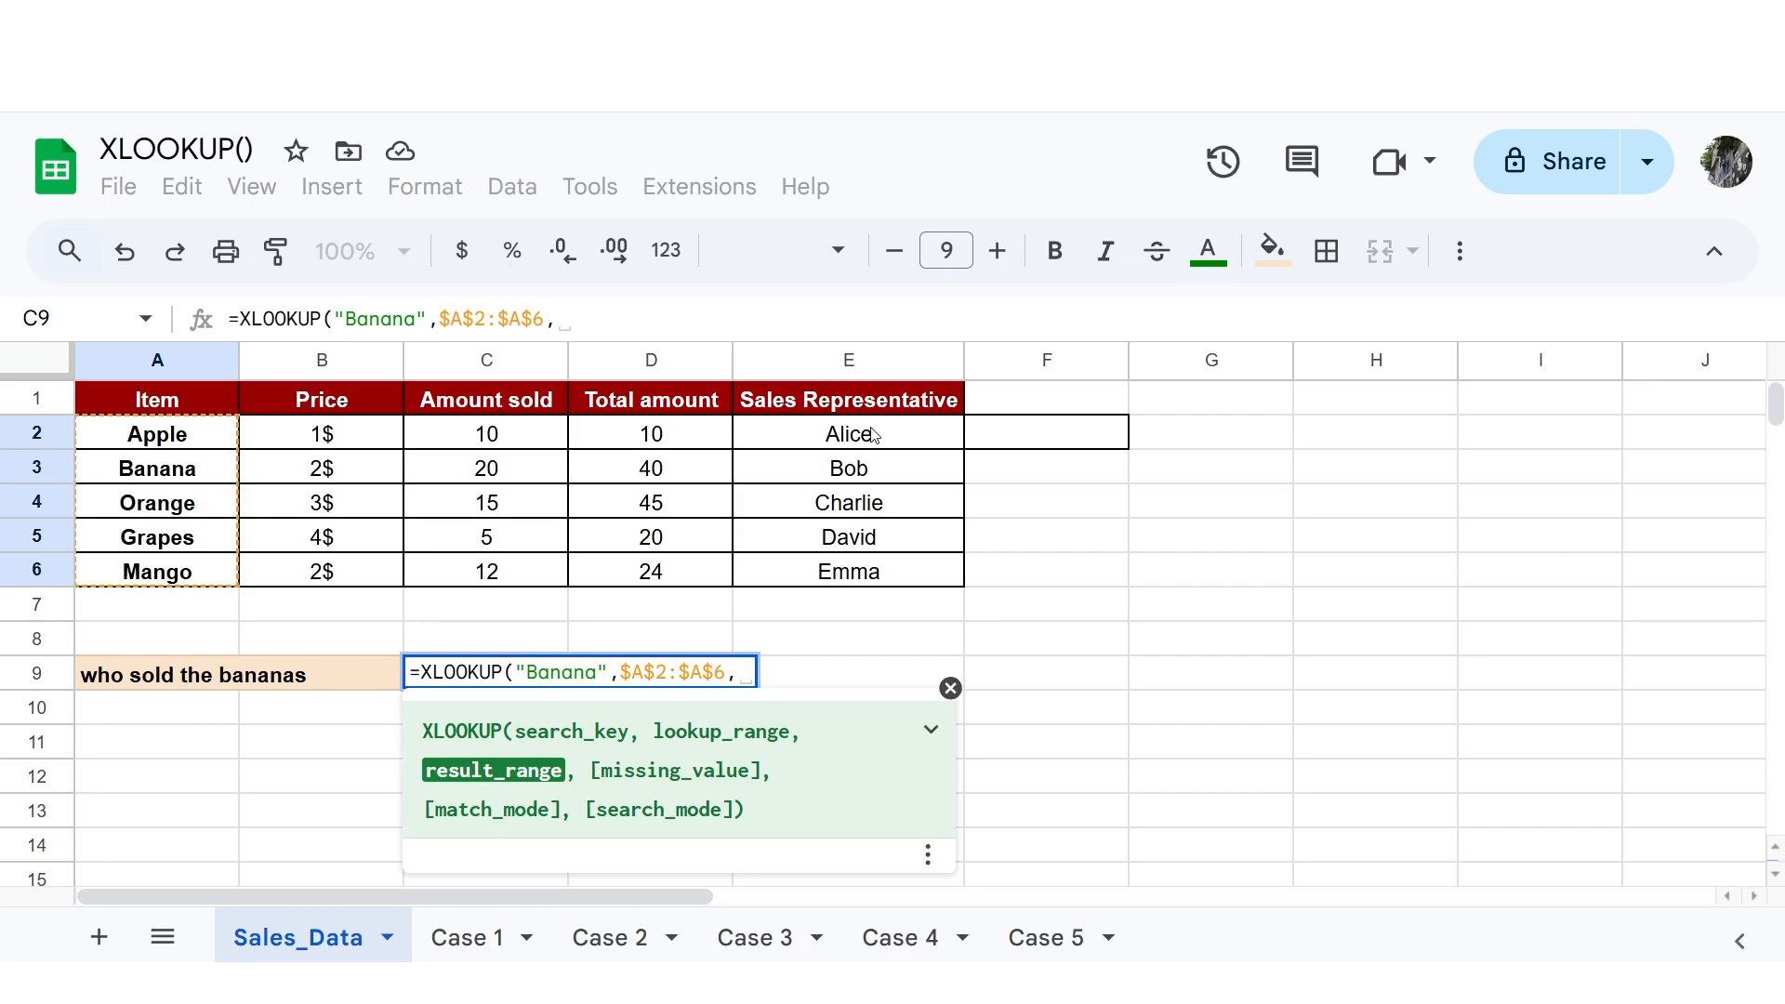
pyautogui.moveTo(872, 434); pyautogui.dragTo(864, 569)
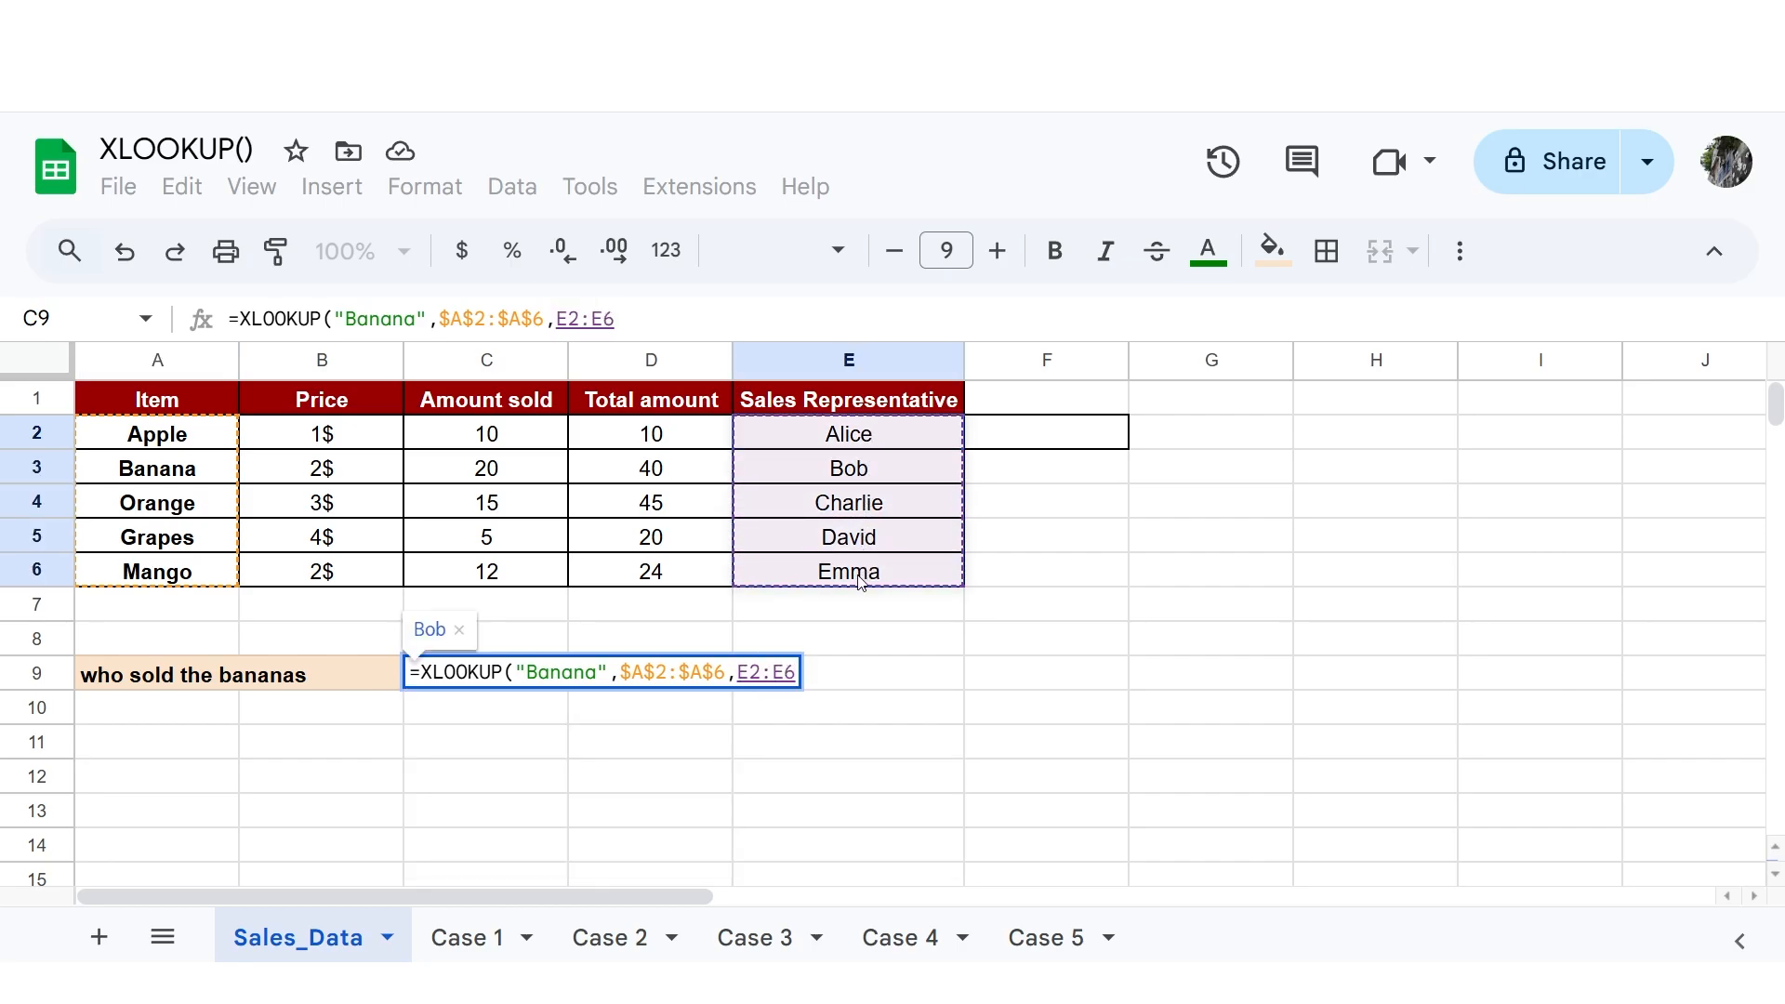
pyautogui.press('F4')
pyautogui.write(',')
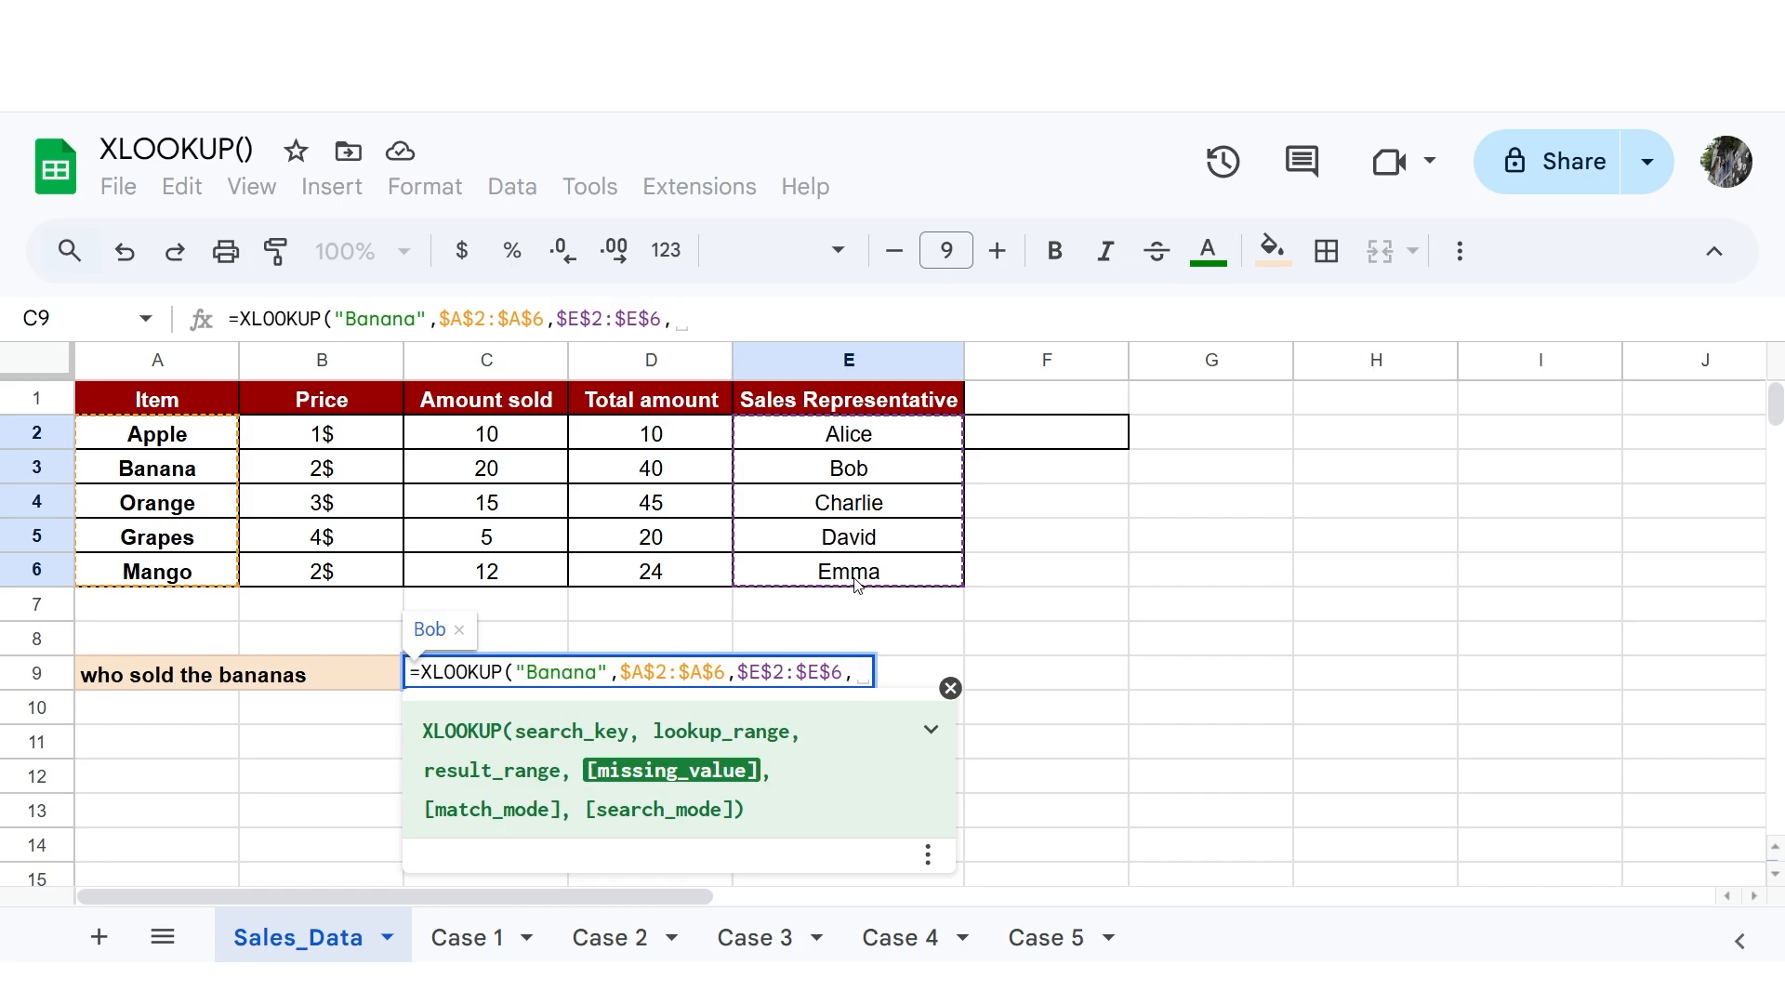
# Step: Complete the C9 formula with missing value "Not found", match mode 0 and search mode 1, checking the search mode help
pyautogui.write('"Not found",')
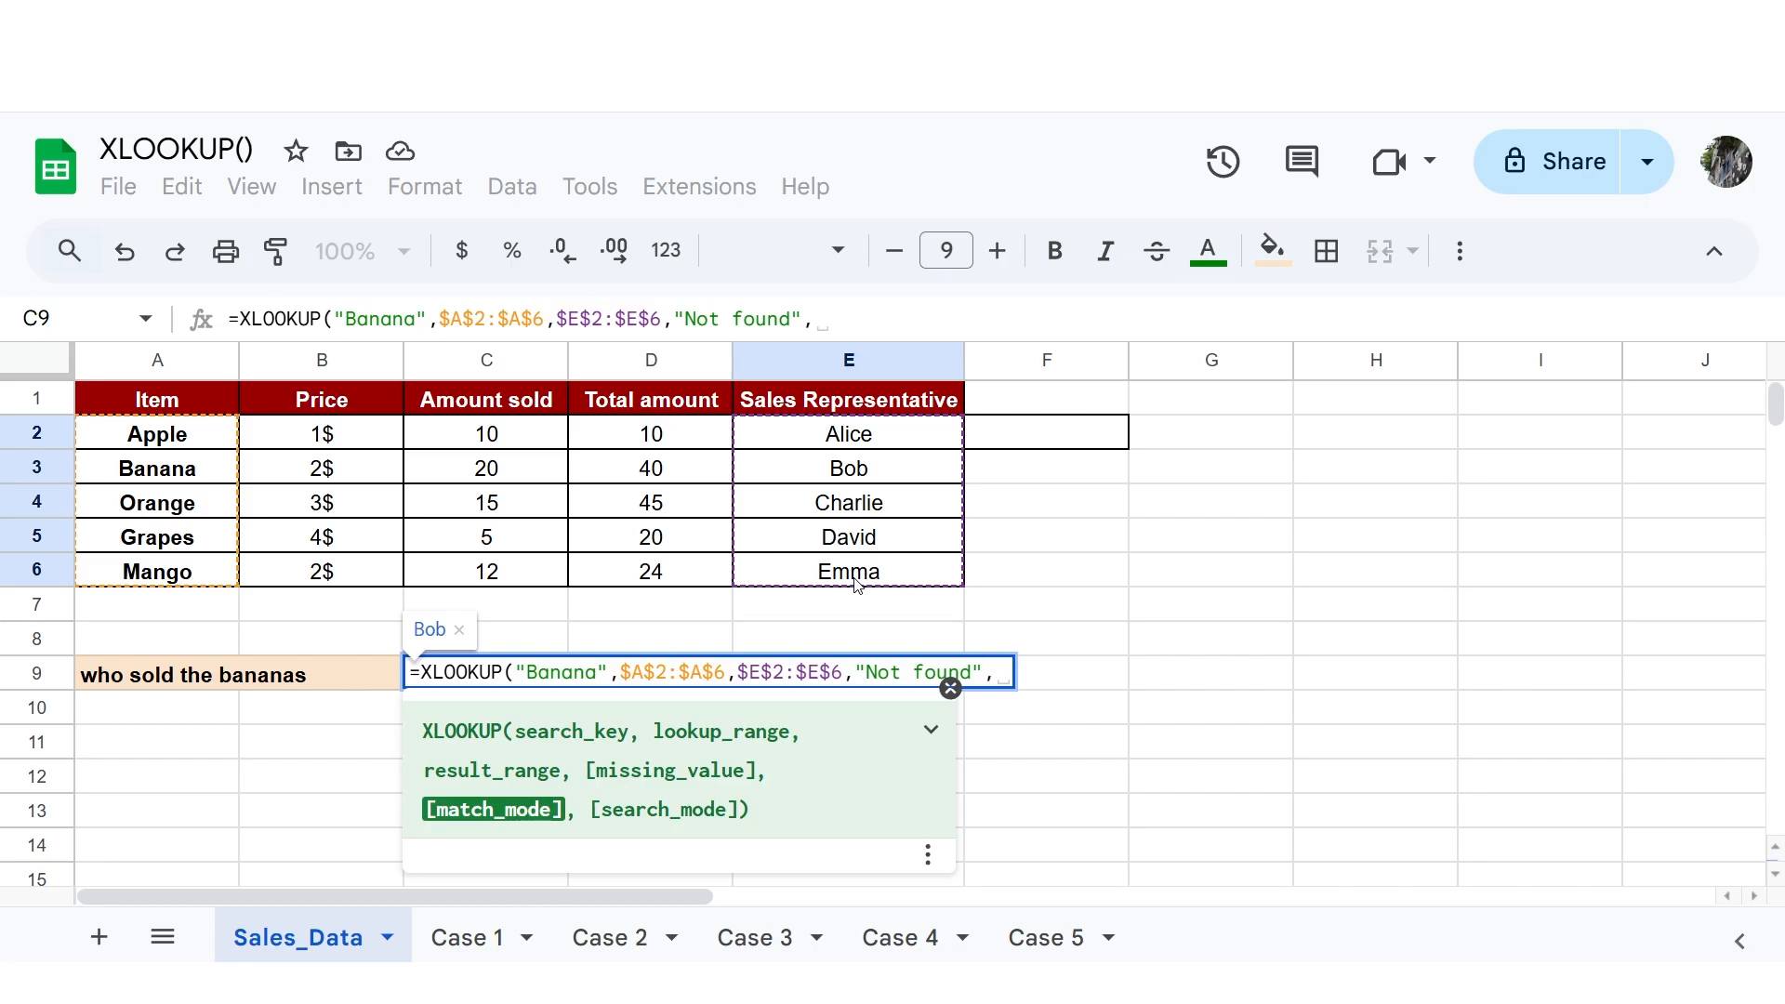
pyautogui.write('0')
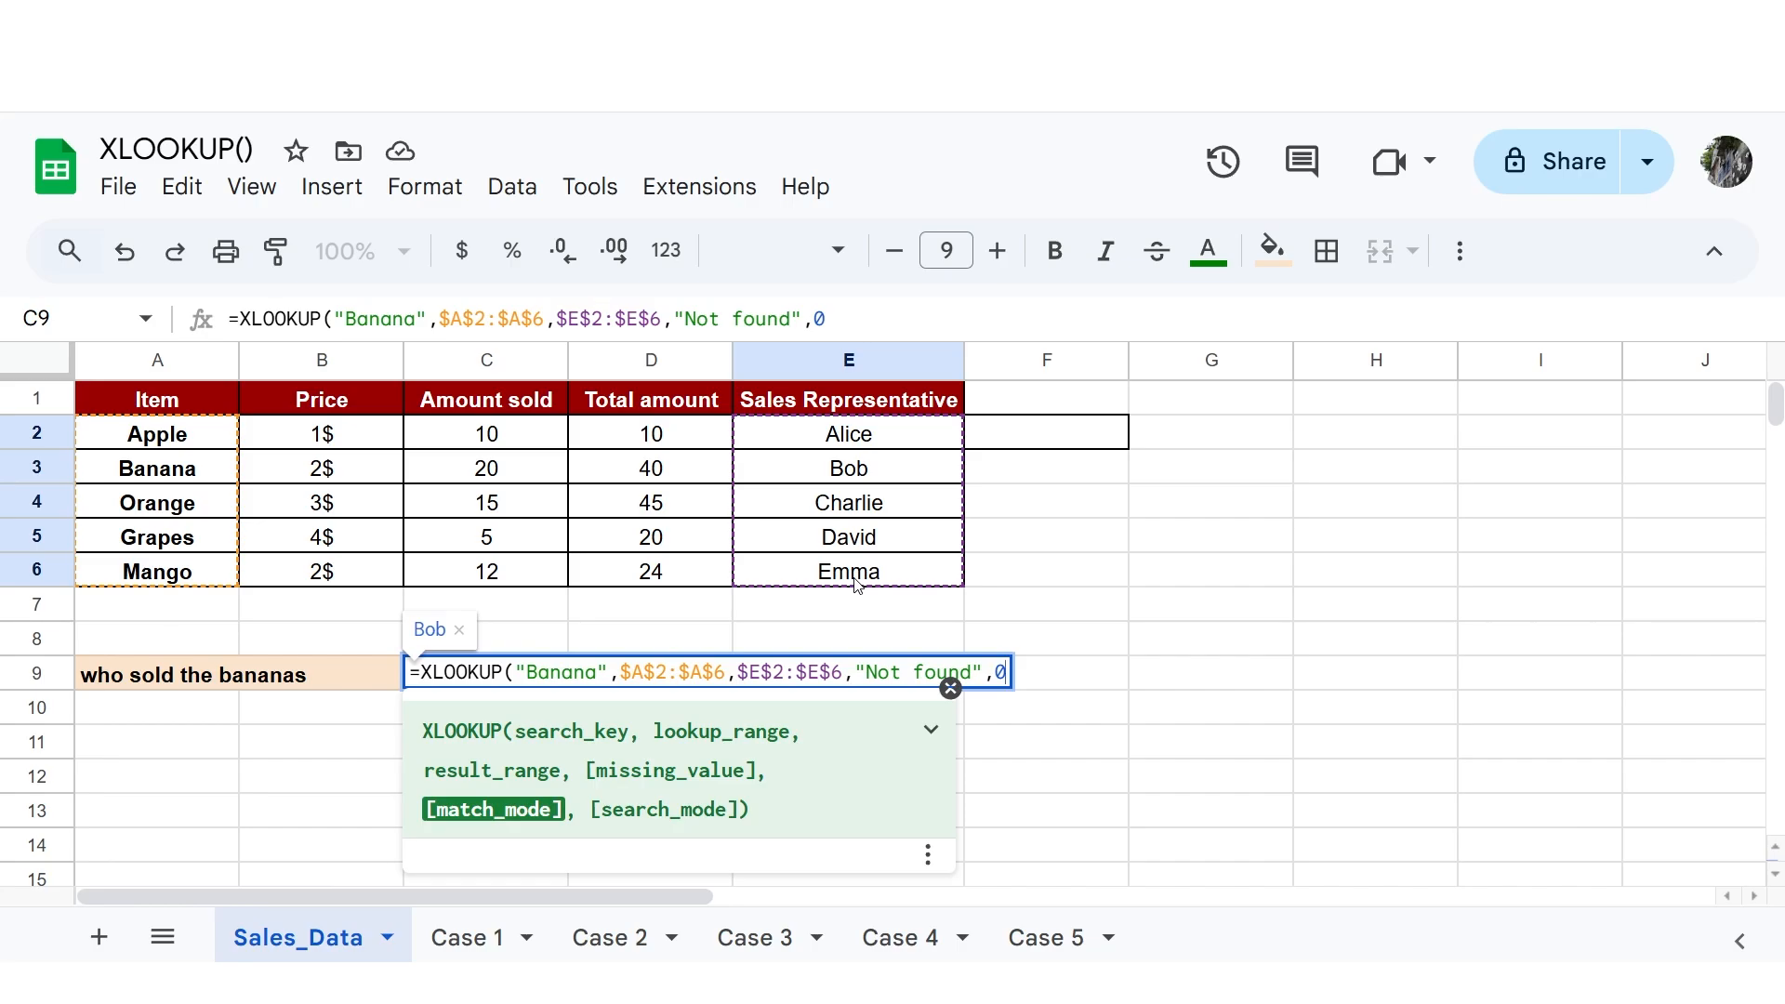
pyautogui.write(',')
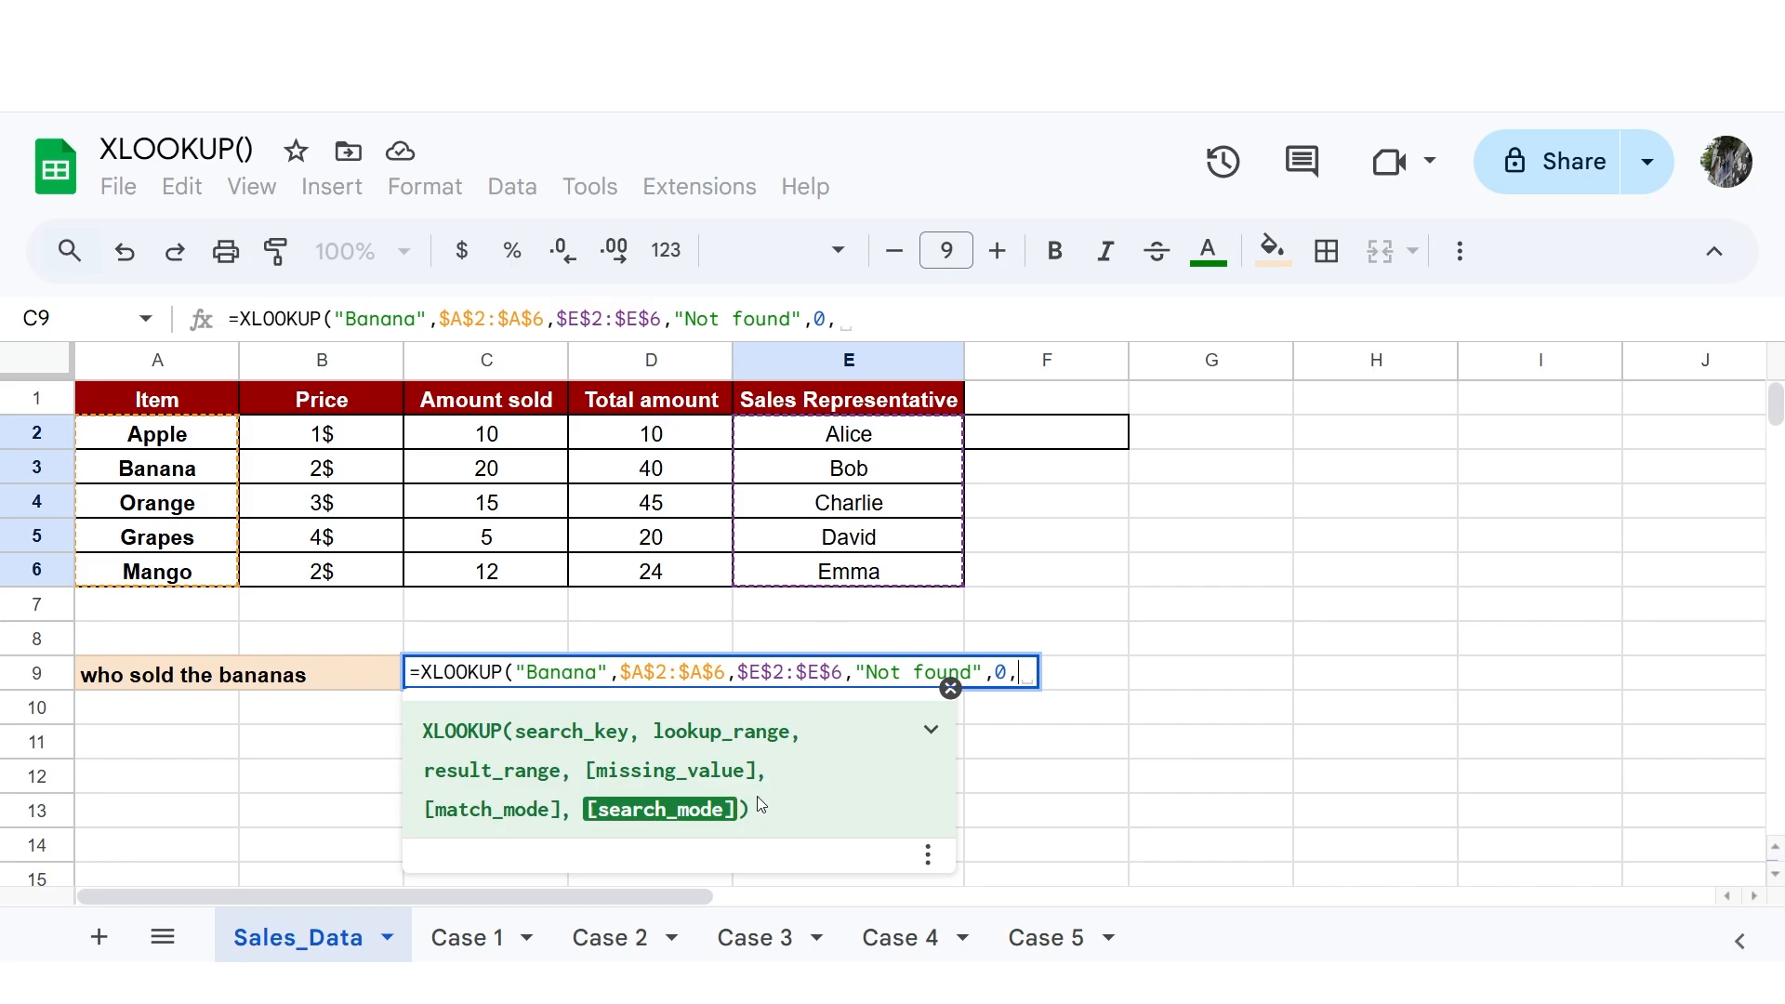
pyautogui.click(929, 735)
pyautogui.scroll(-5, 739, 890)
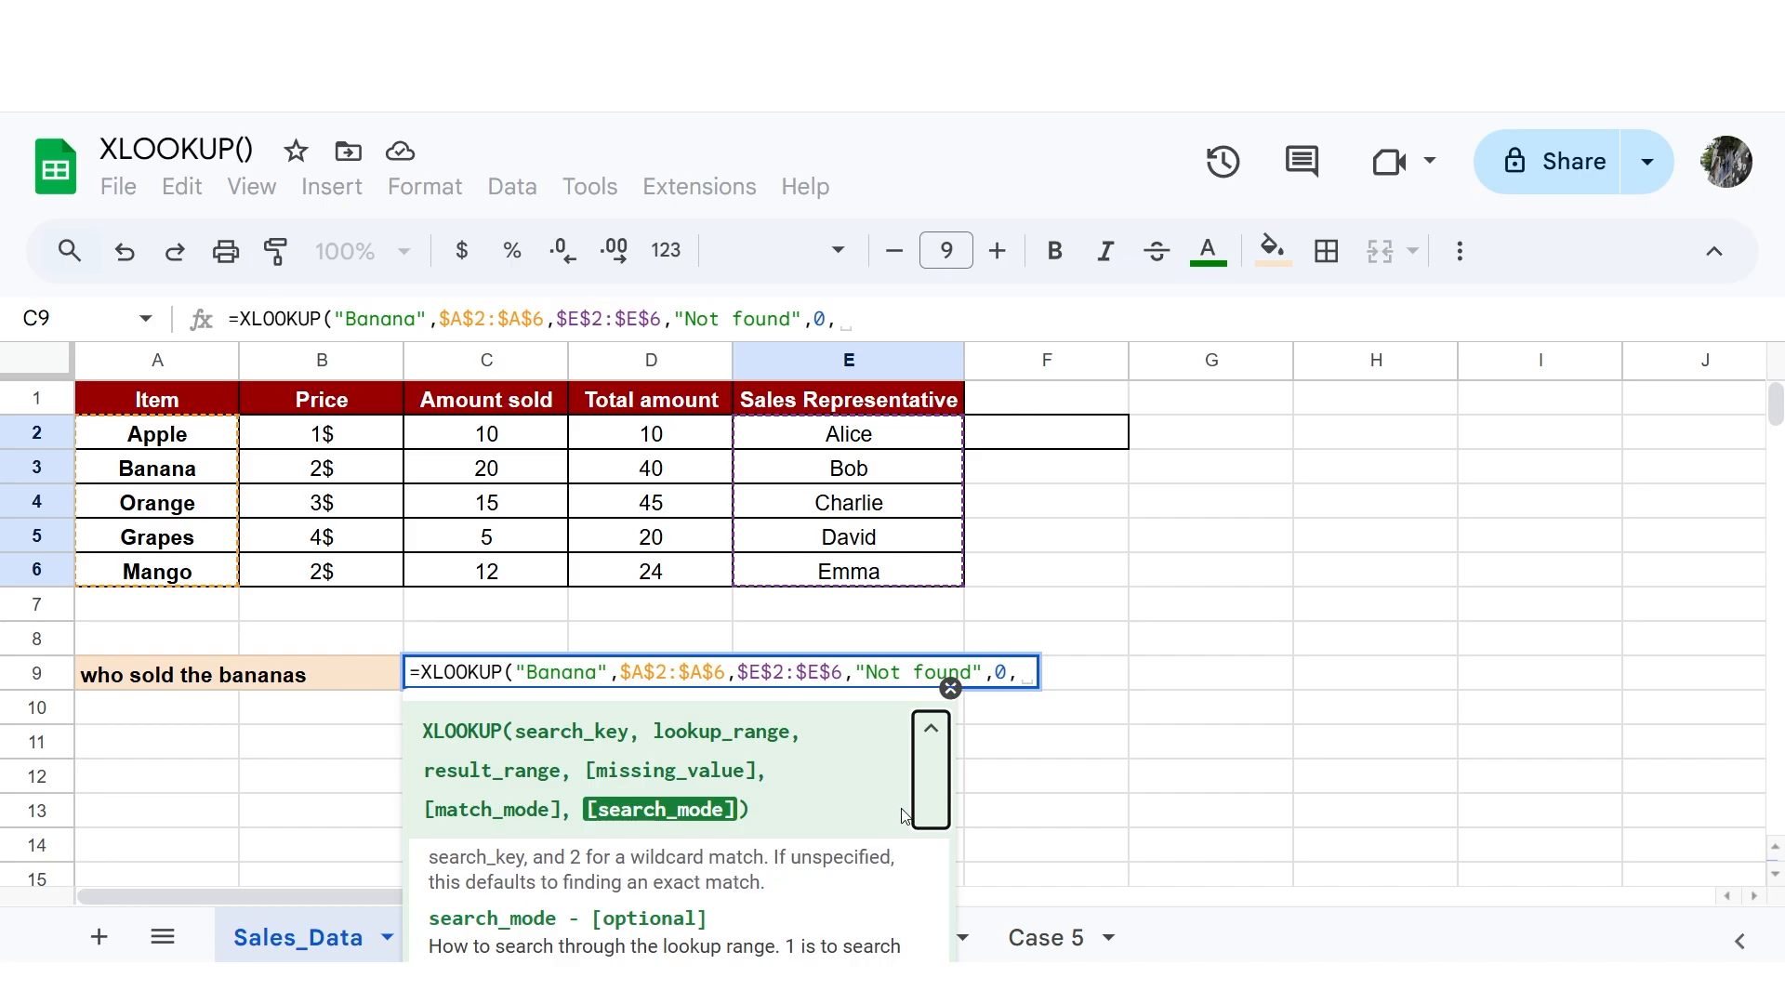
pyautogui.scroll(5, 834, 916)
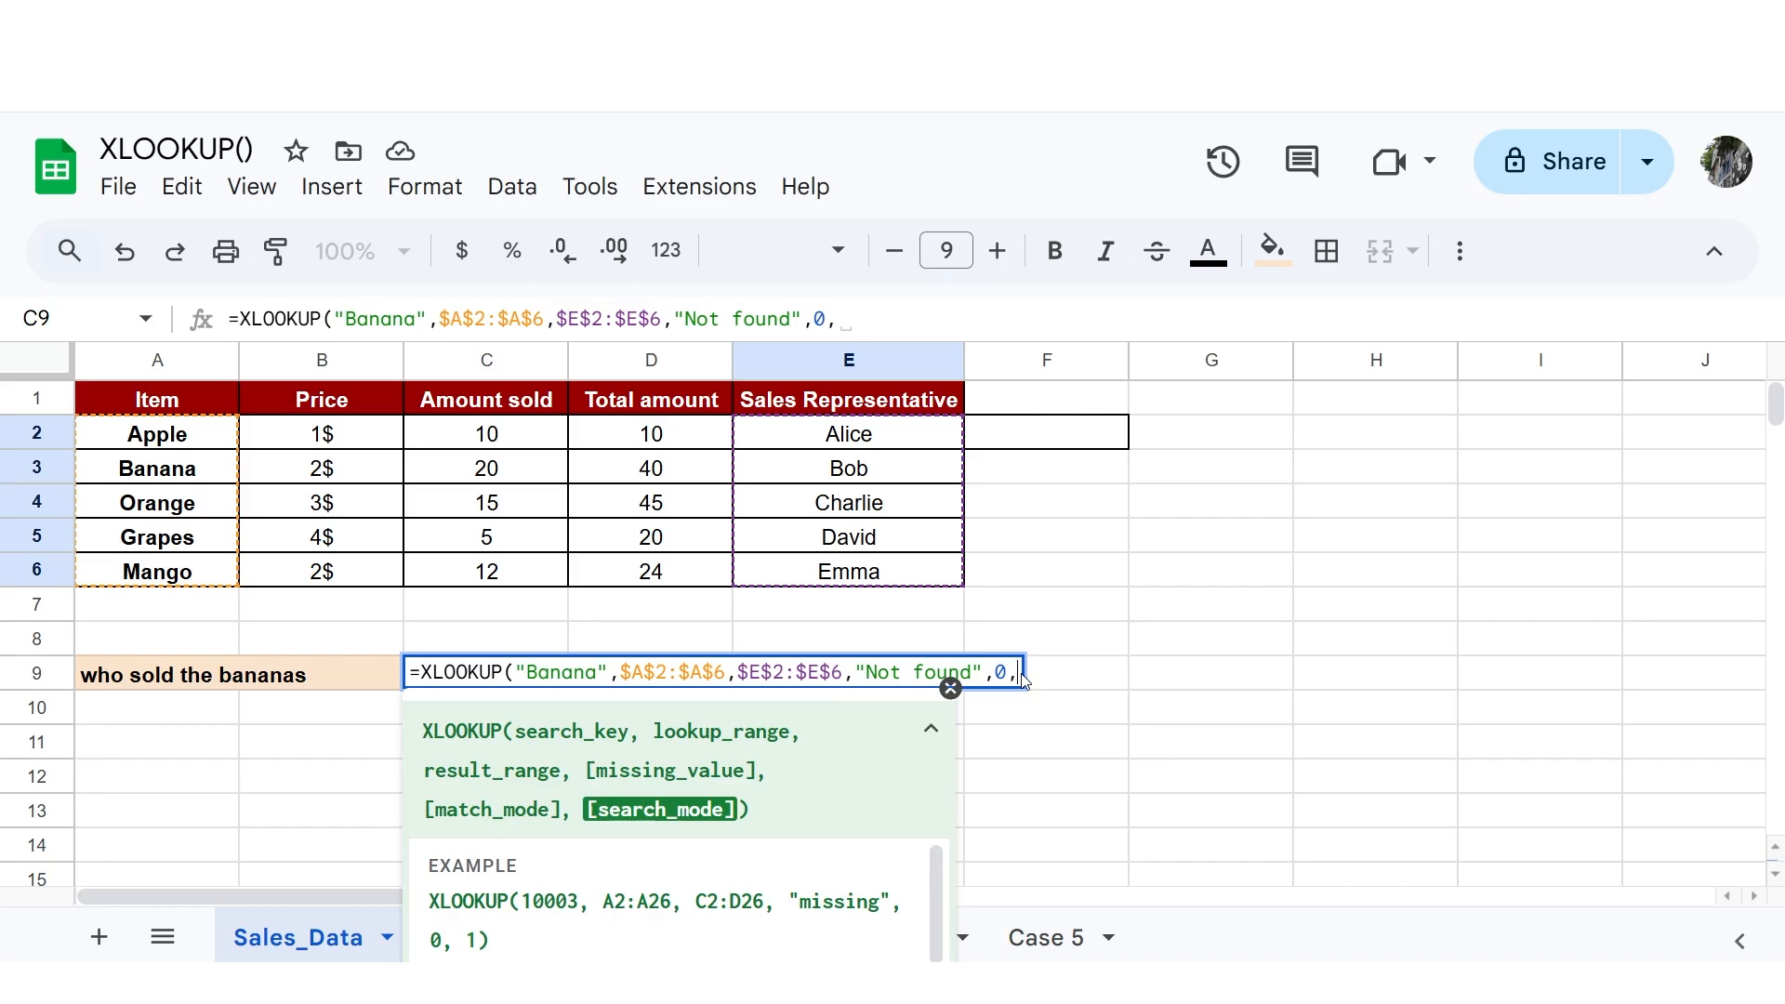
pyautogui.write('1')
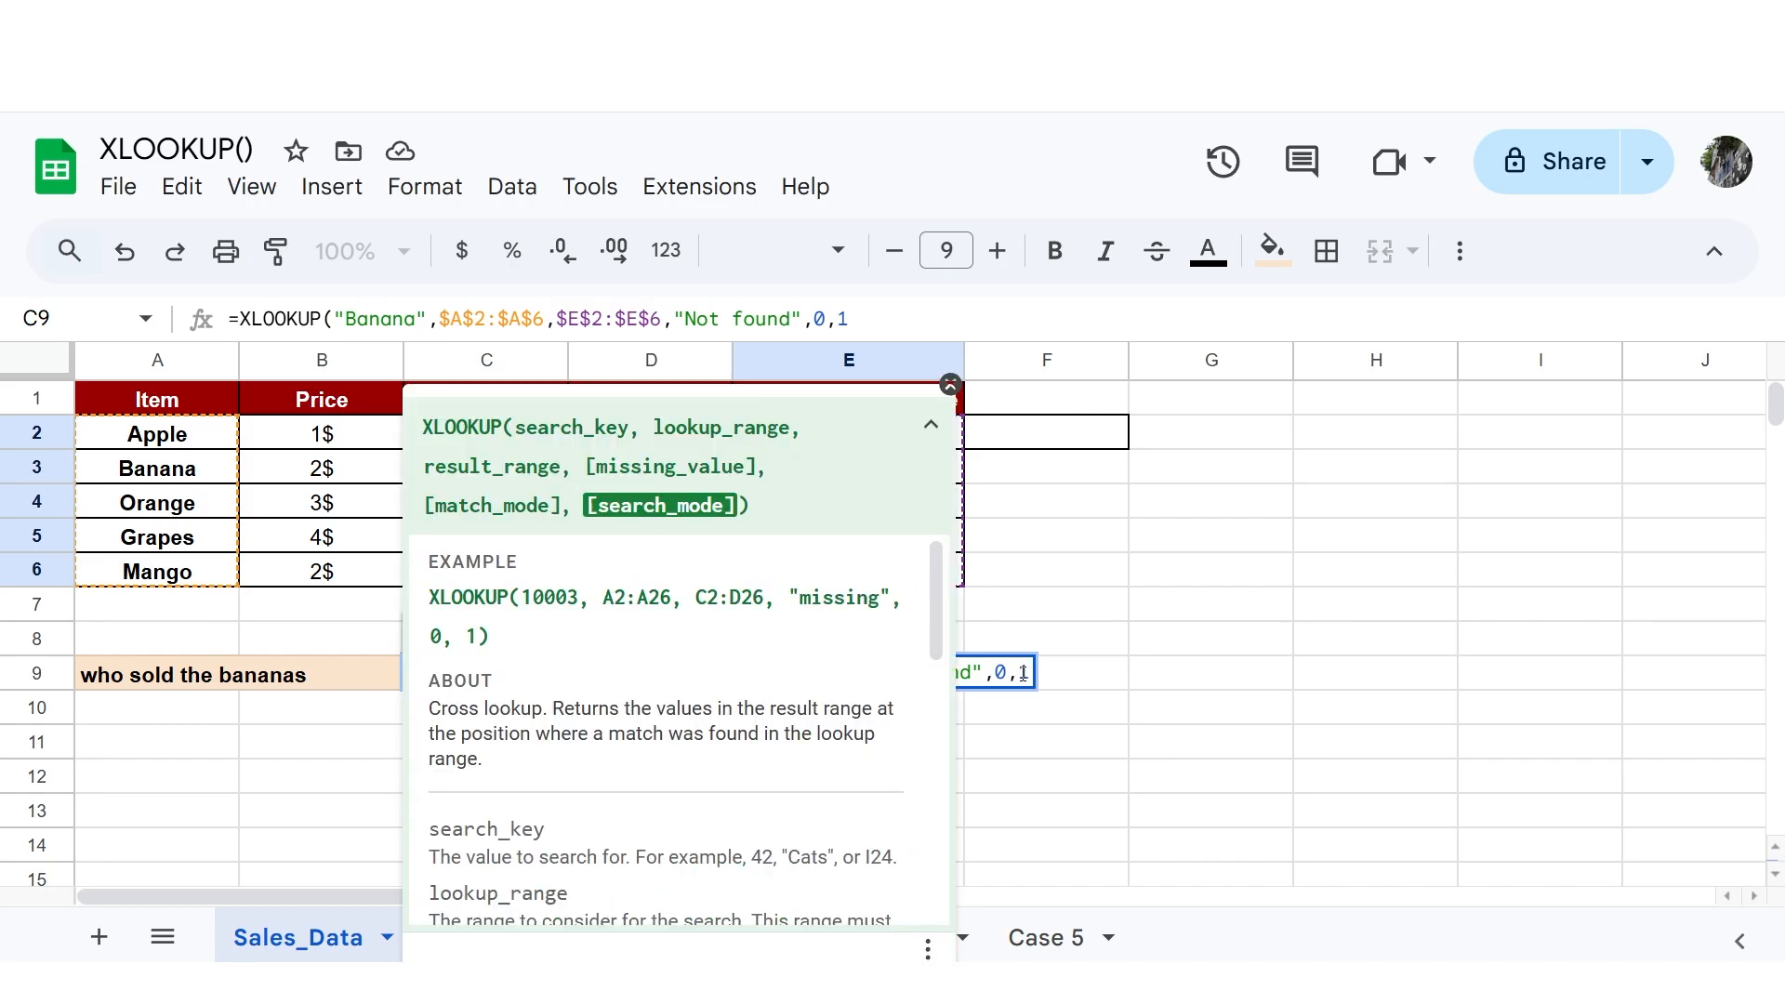
pyautogui.write(')')
pyautogui.press('Return')
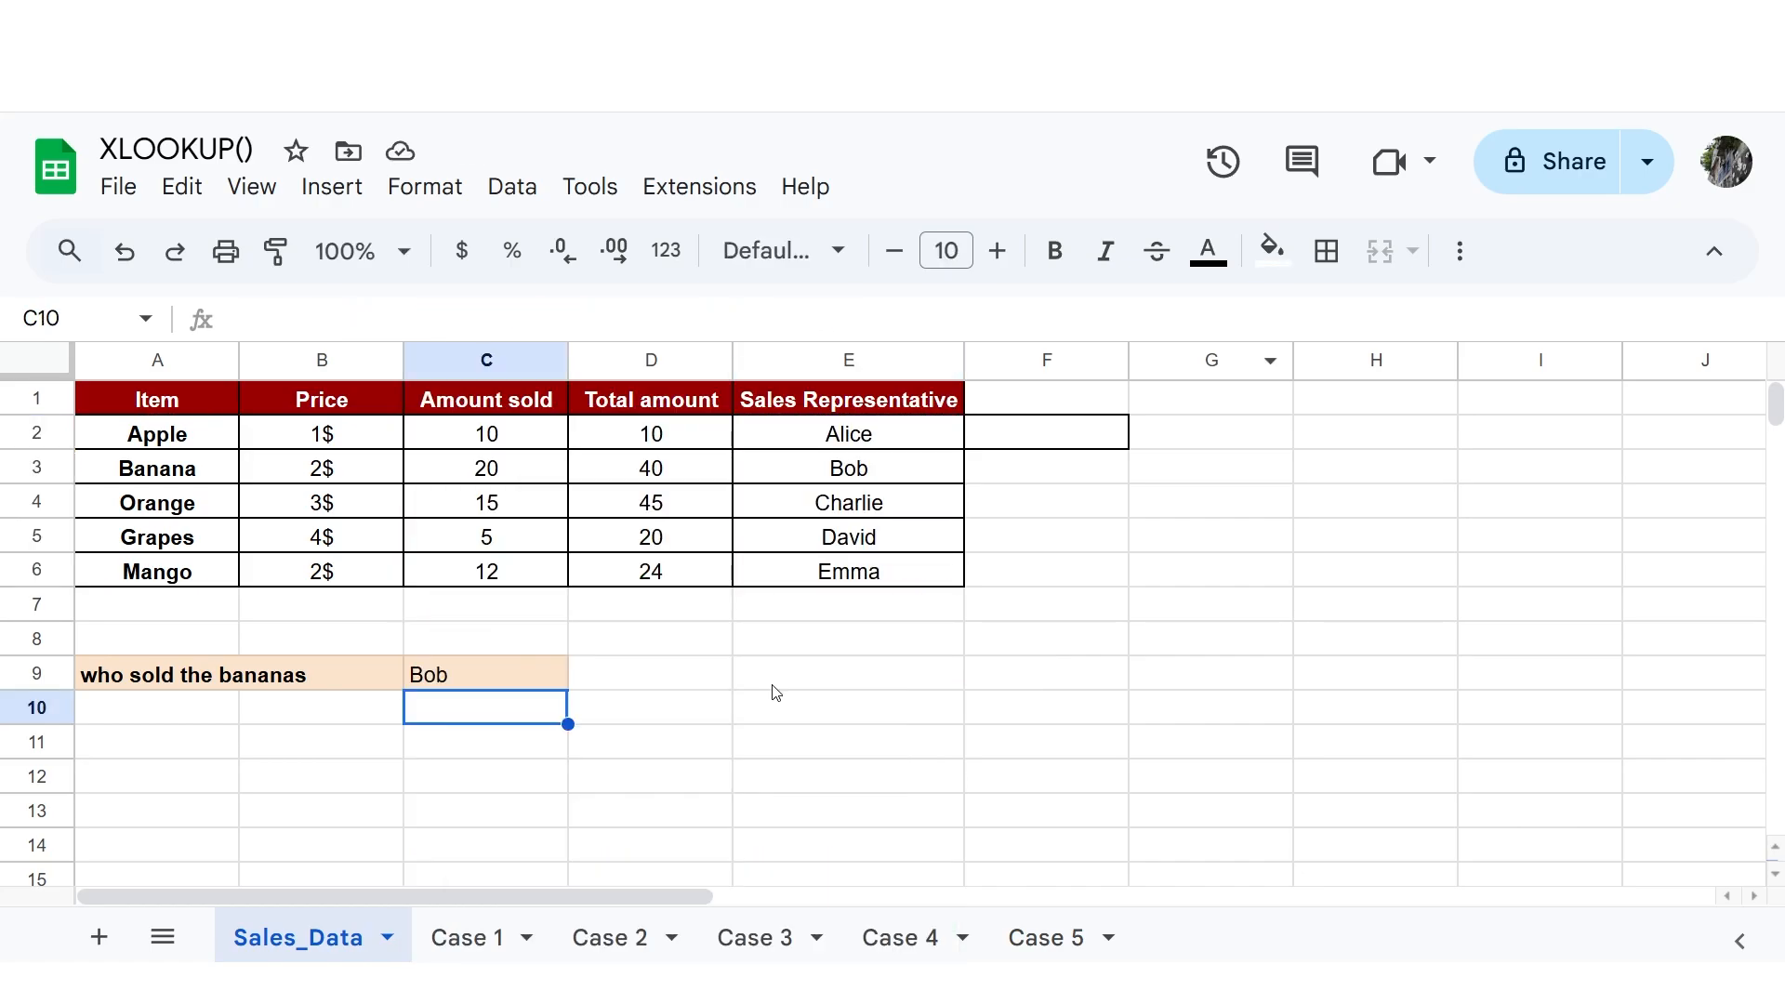
# Step: Replace the search key in the C9 XLOOKUP formula with "Pineapple"
pyautogui.click(469, 675)
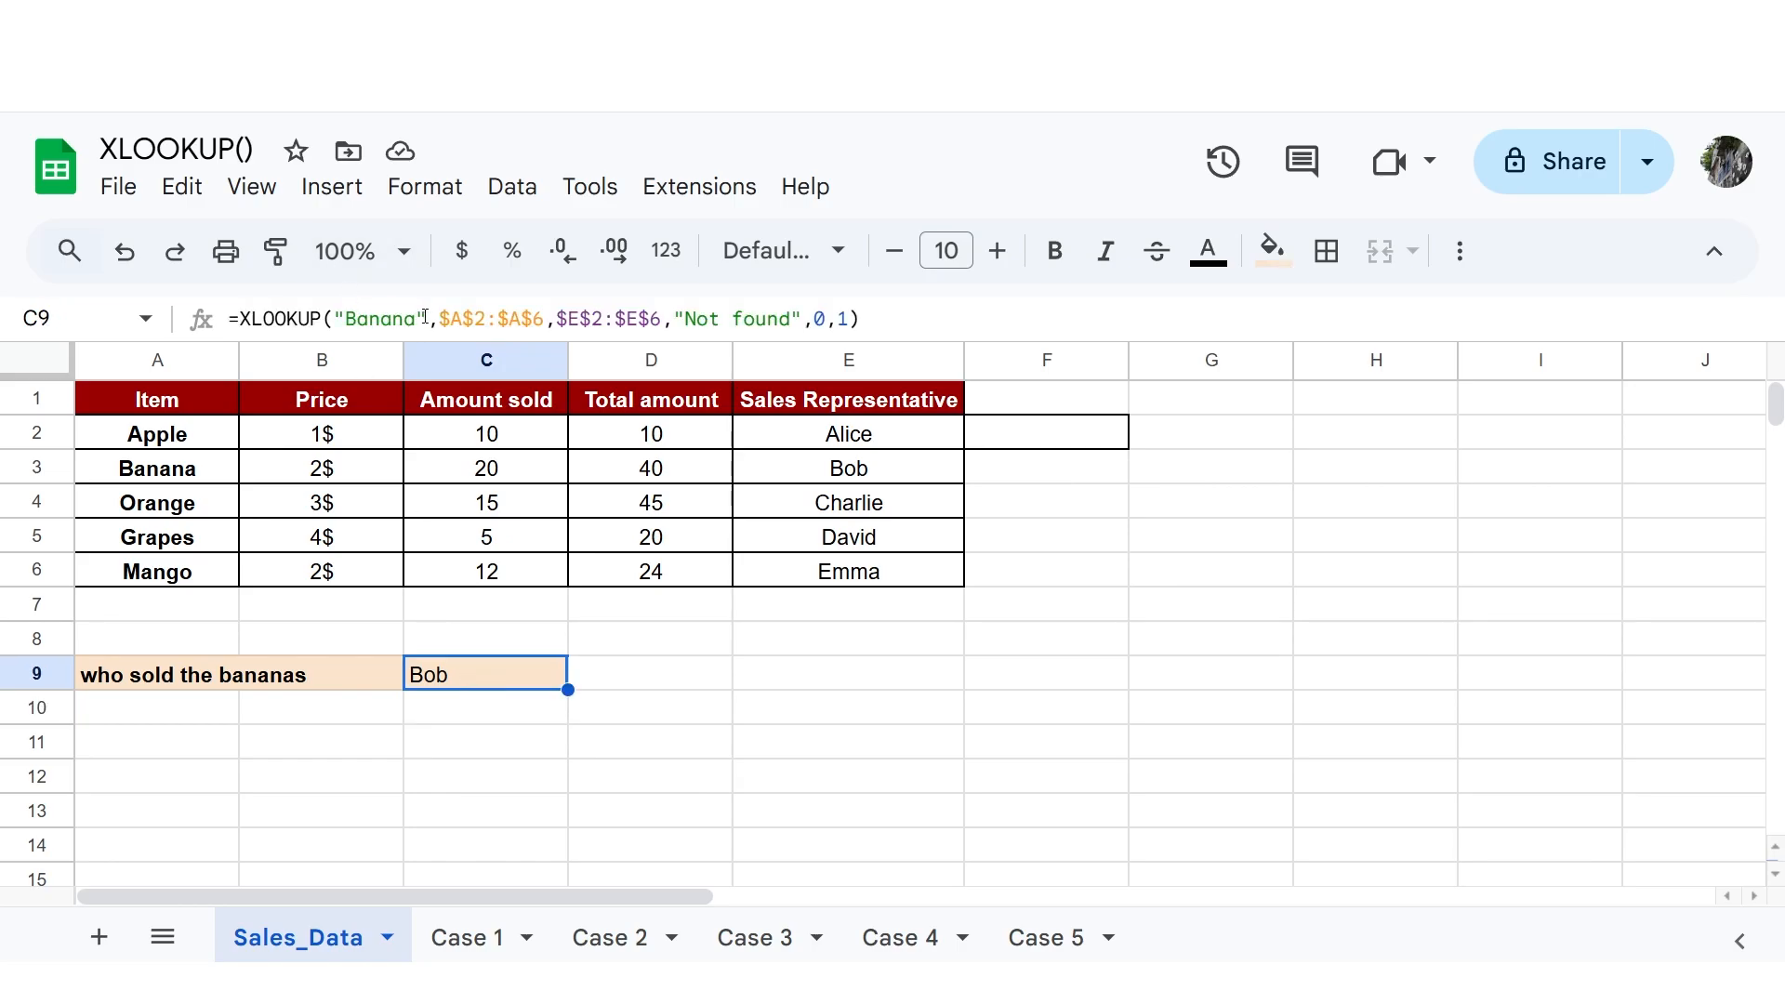
pyautogui.moveTo(426, 317); pyautogui.dragTo(336, 314)
pyautogui.write('"Pineapple"')
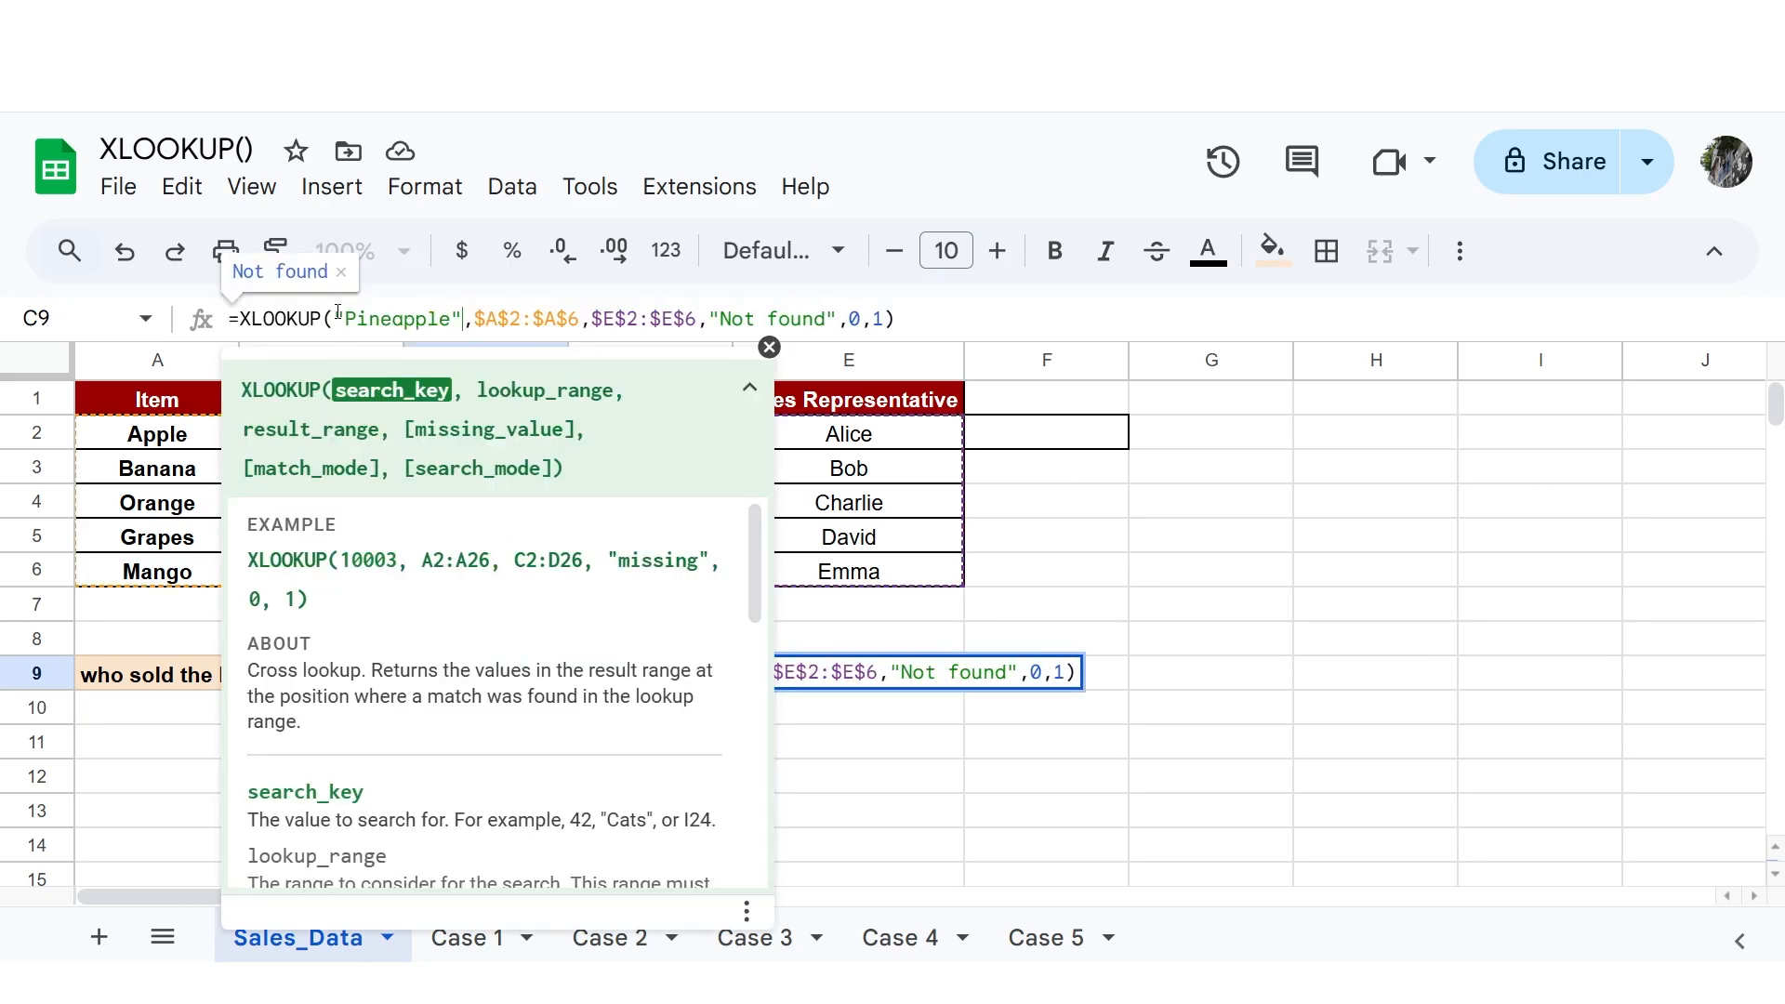
pyautogui.press('Return')
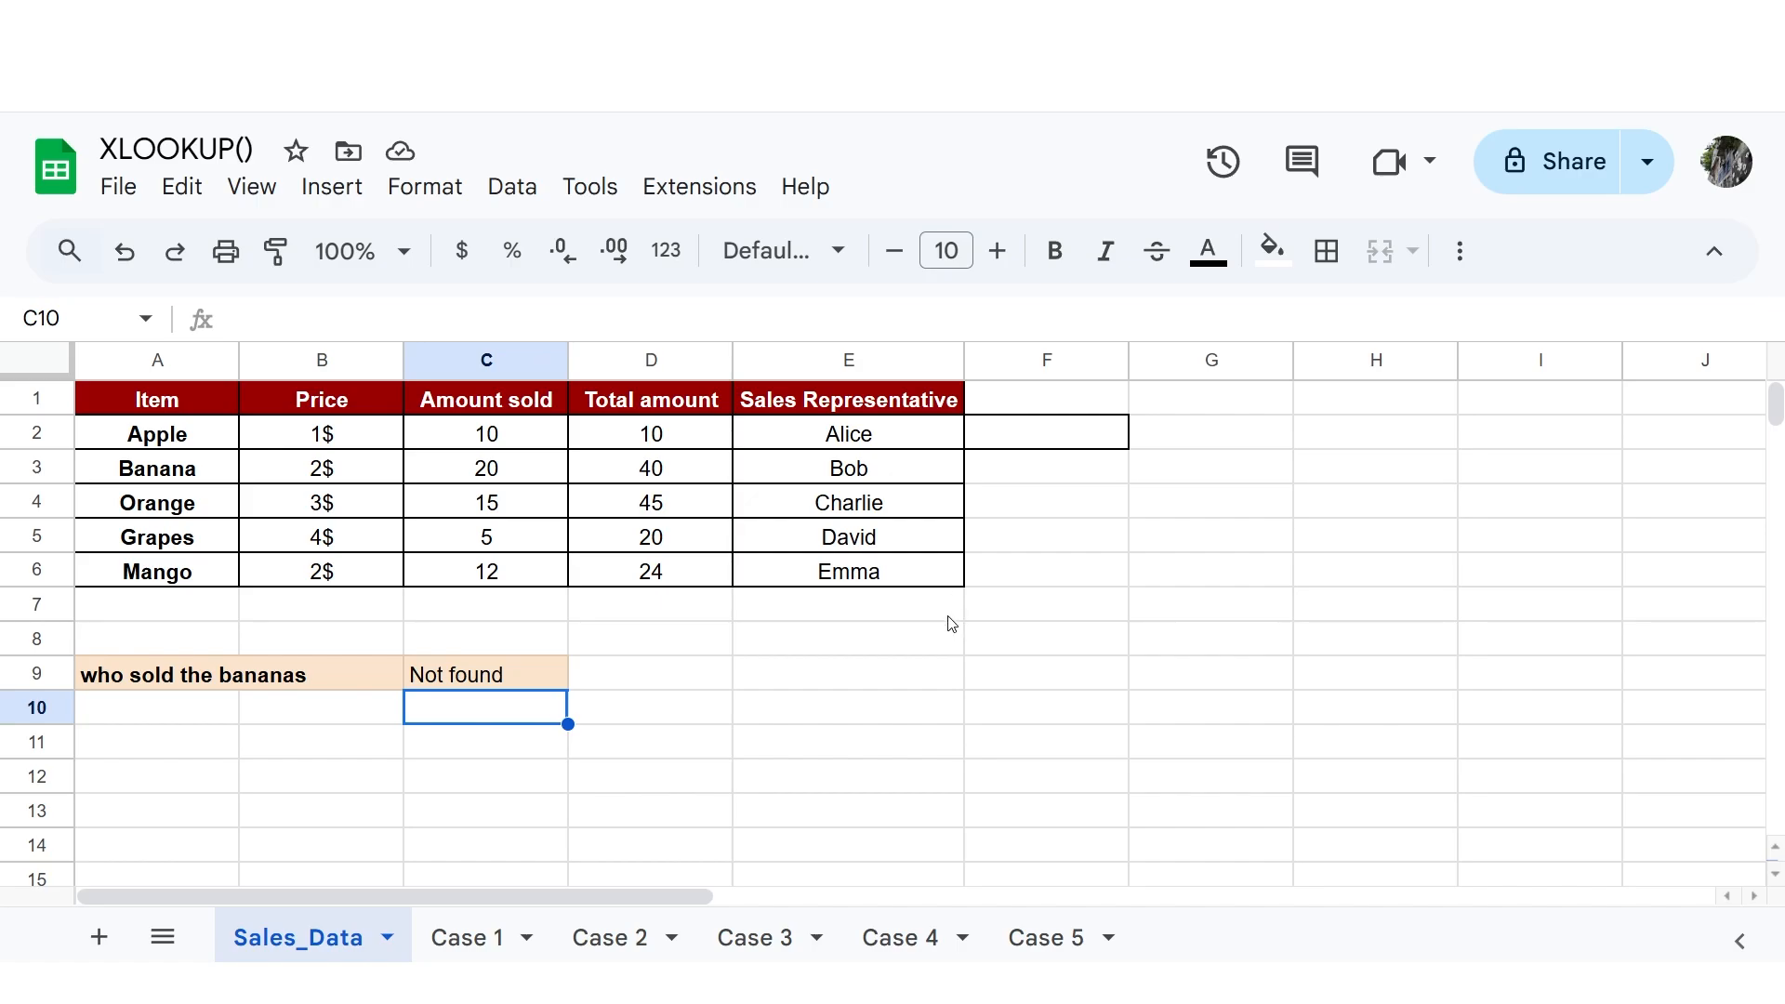
# Step: On the Case 1 sheet, compare the XLOOKUP formula in E1 with the VLOOKUP formula in E2
pyautogui.click(474, 934)
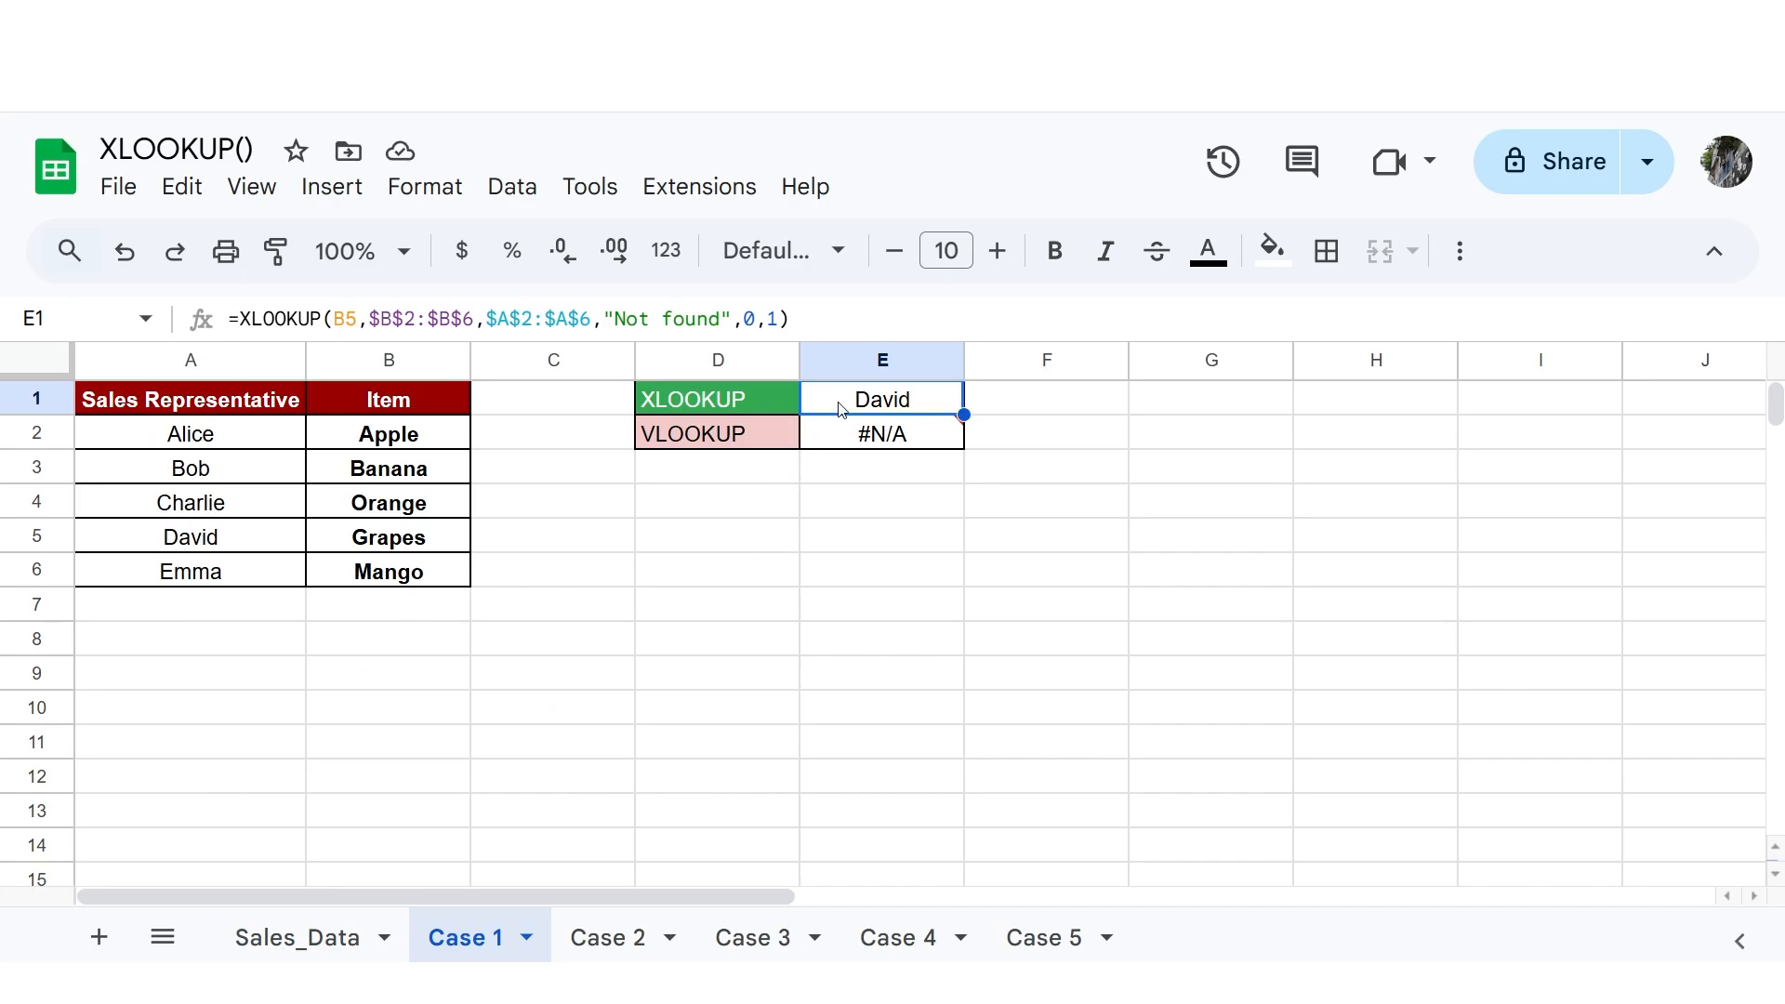
pyautogui.moveTo(848, 431)
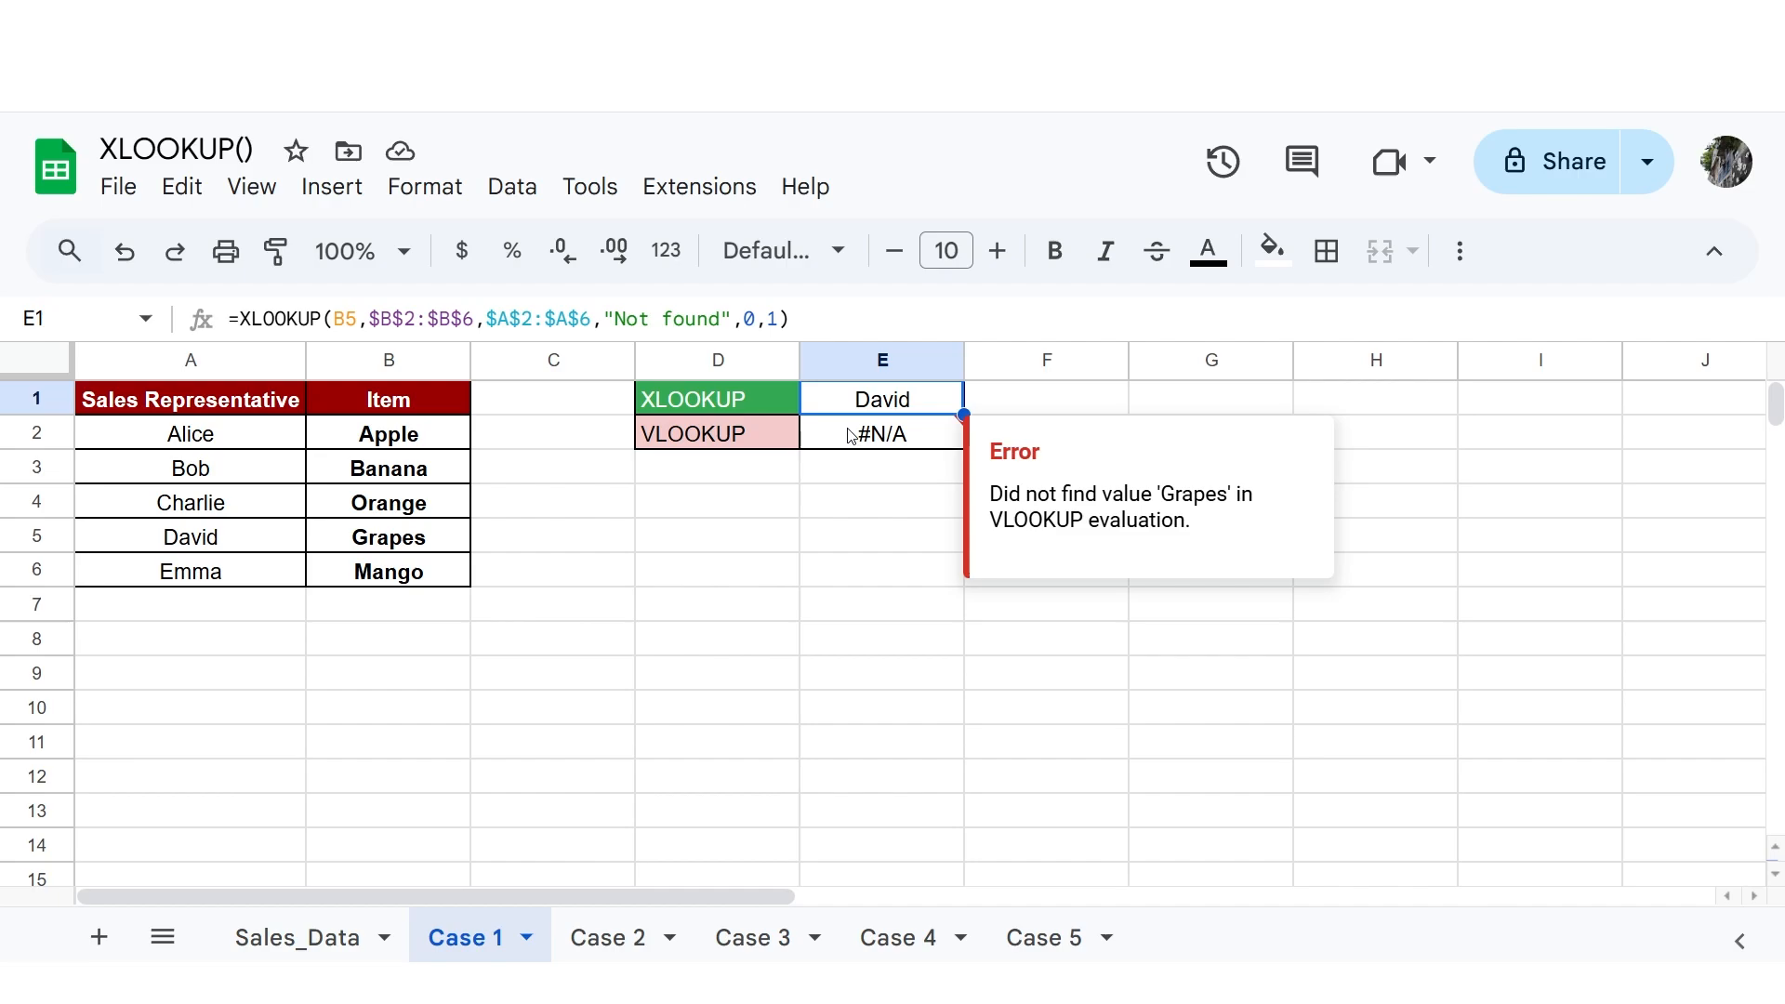
pyautogui.click(848, 434)
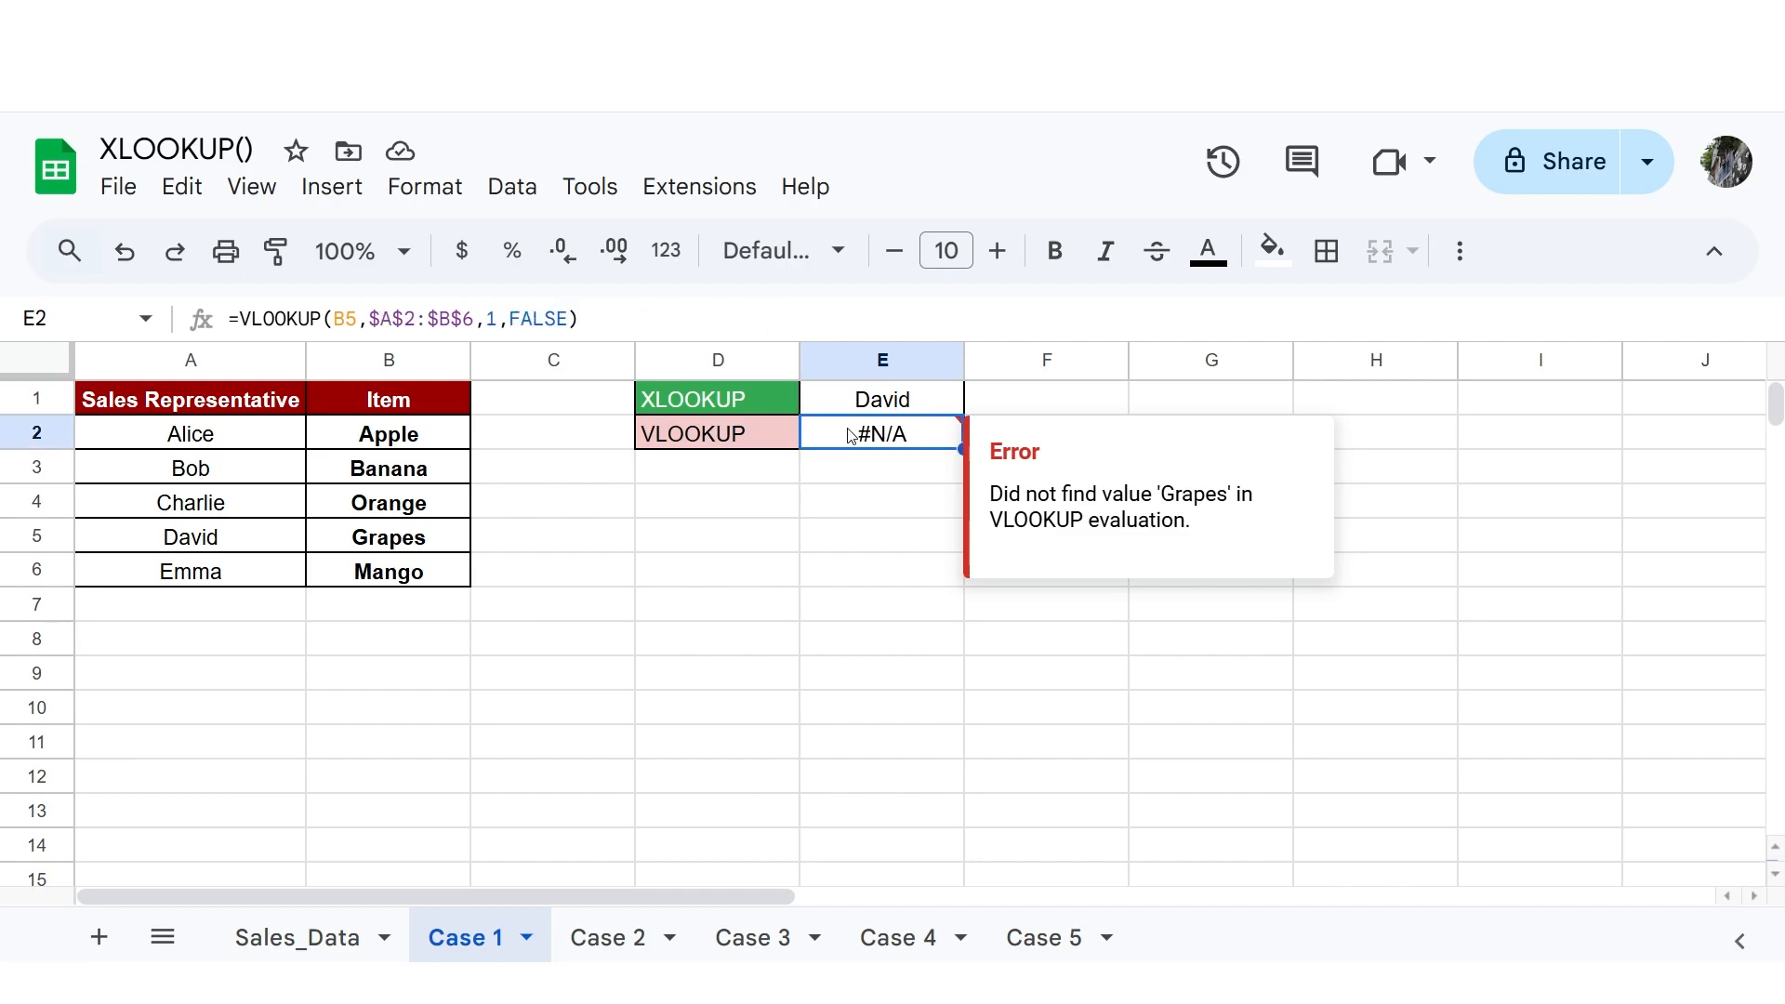
pyautogui.click(867, 401)
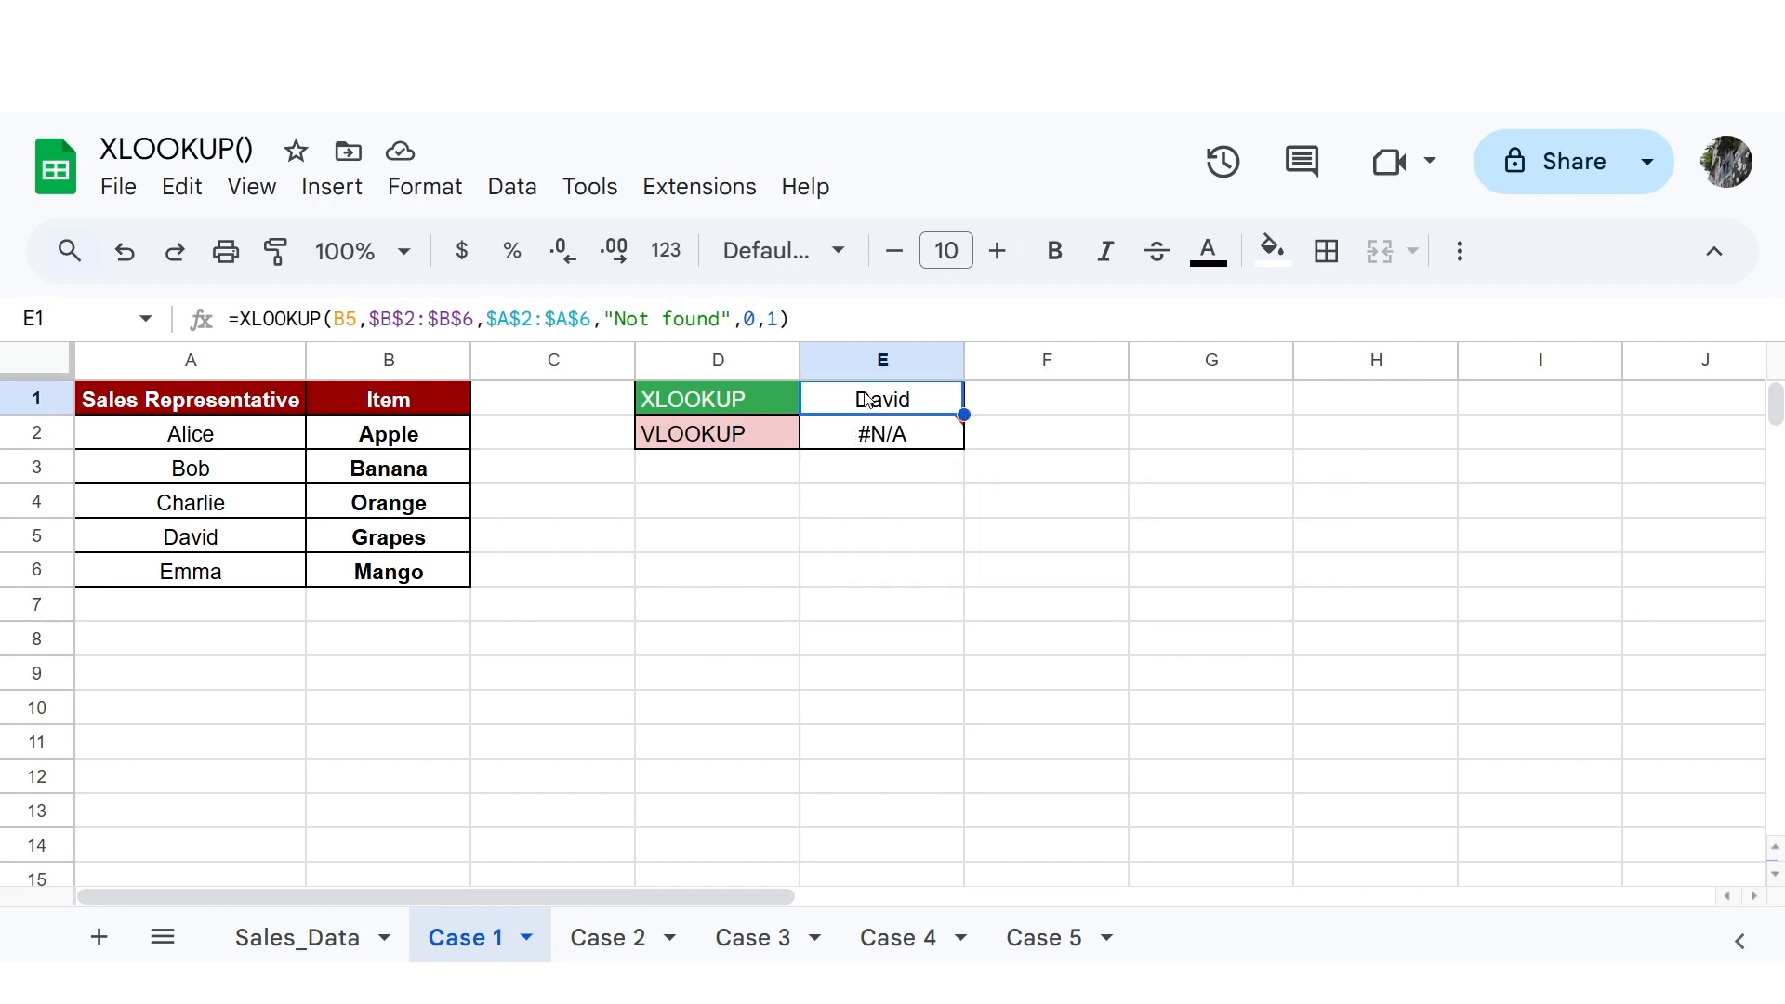
pyautogui.click(391, 408)
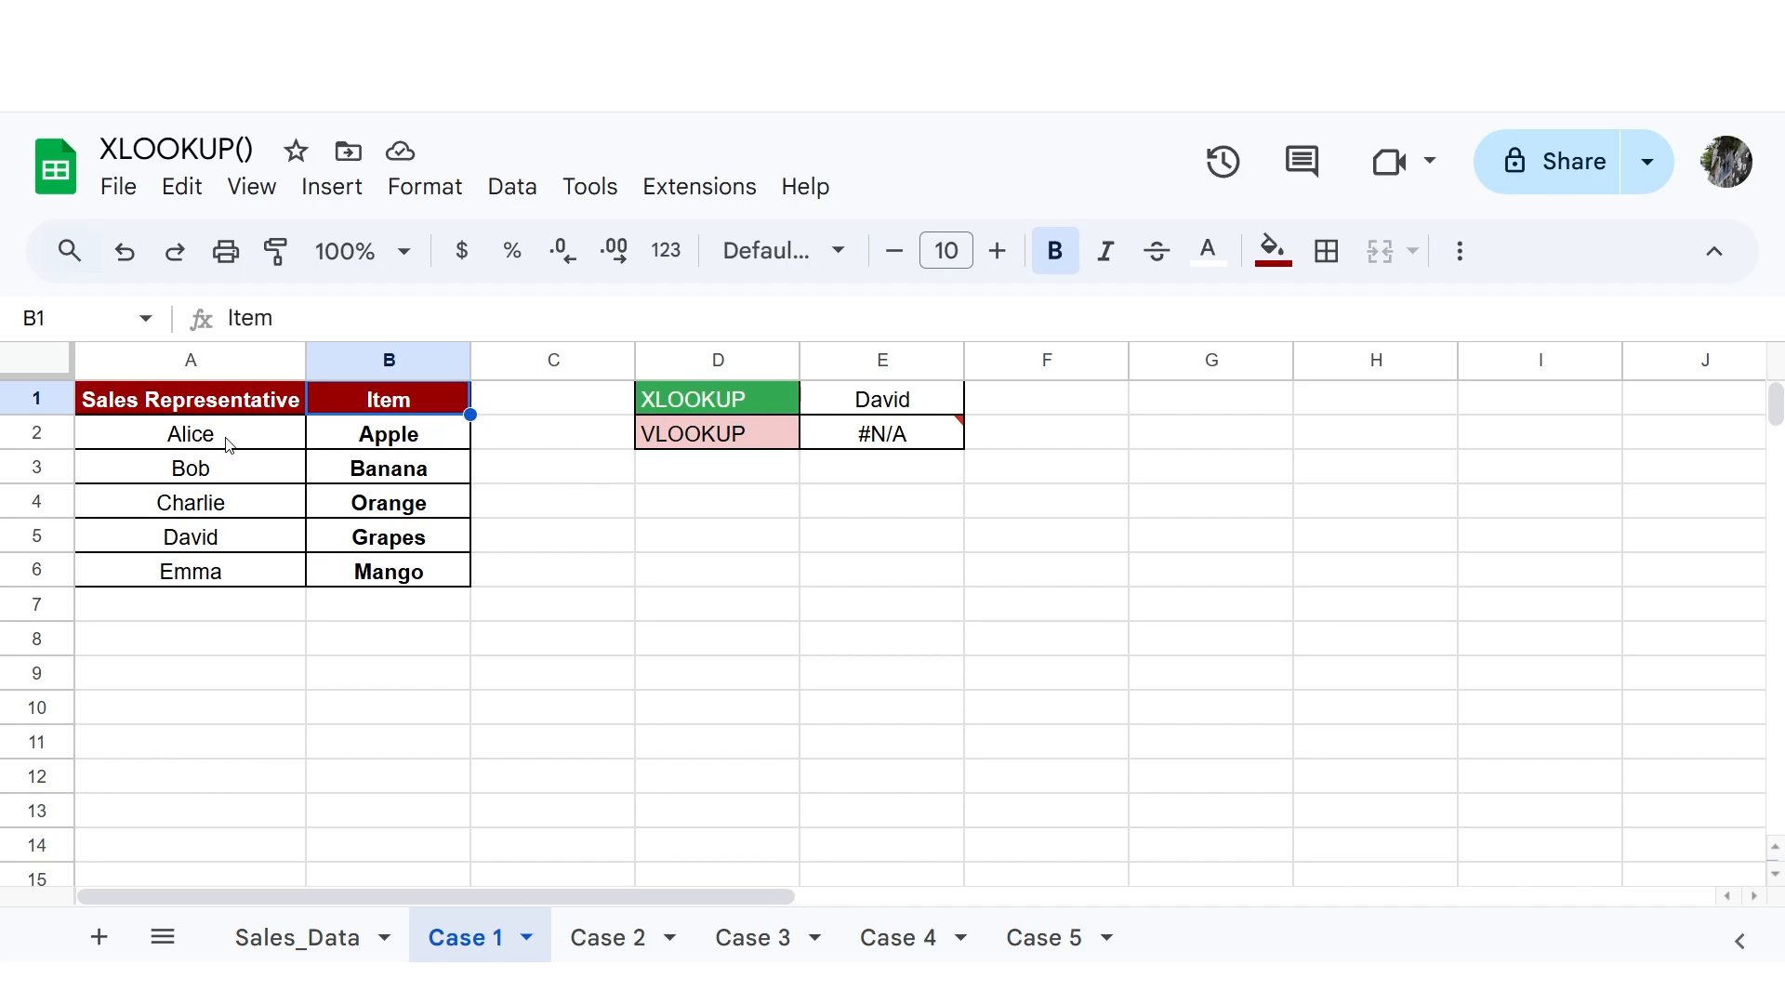
pyautogui.click(894, 405)
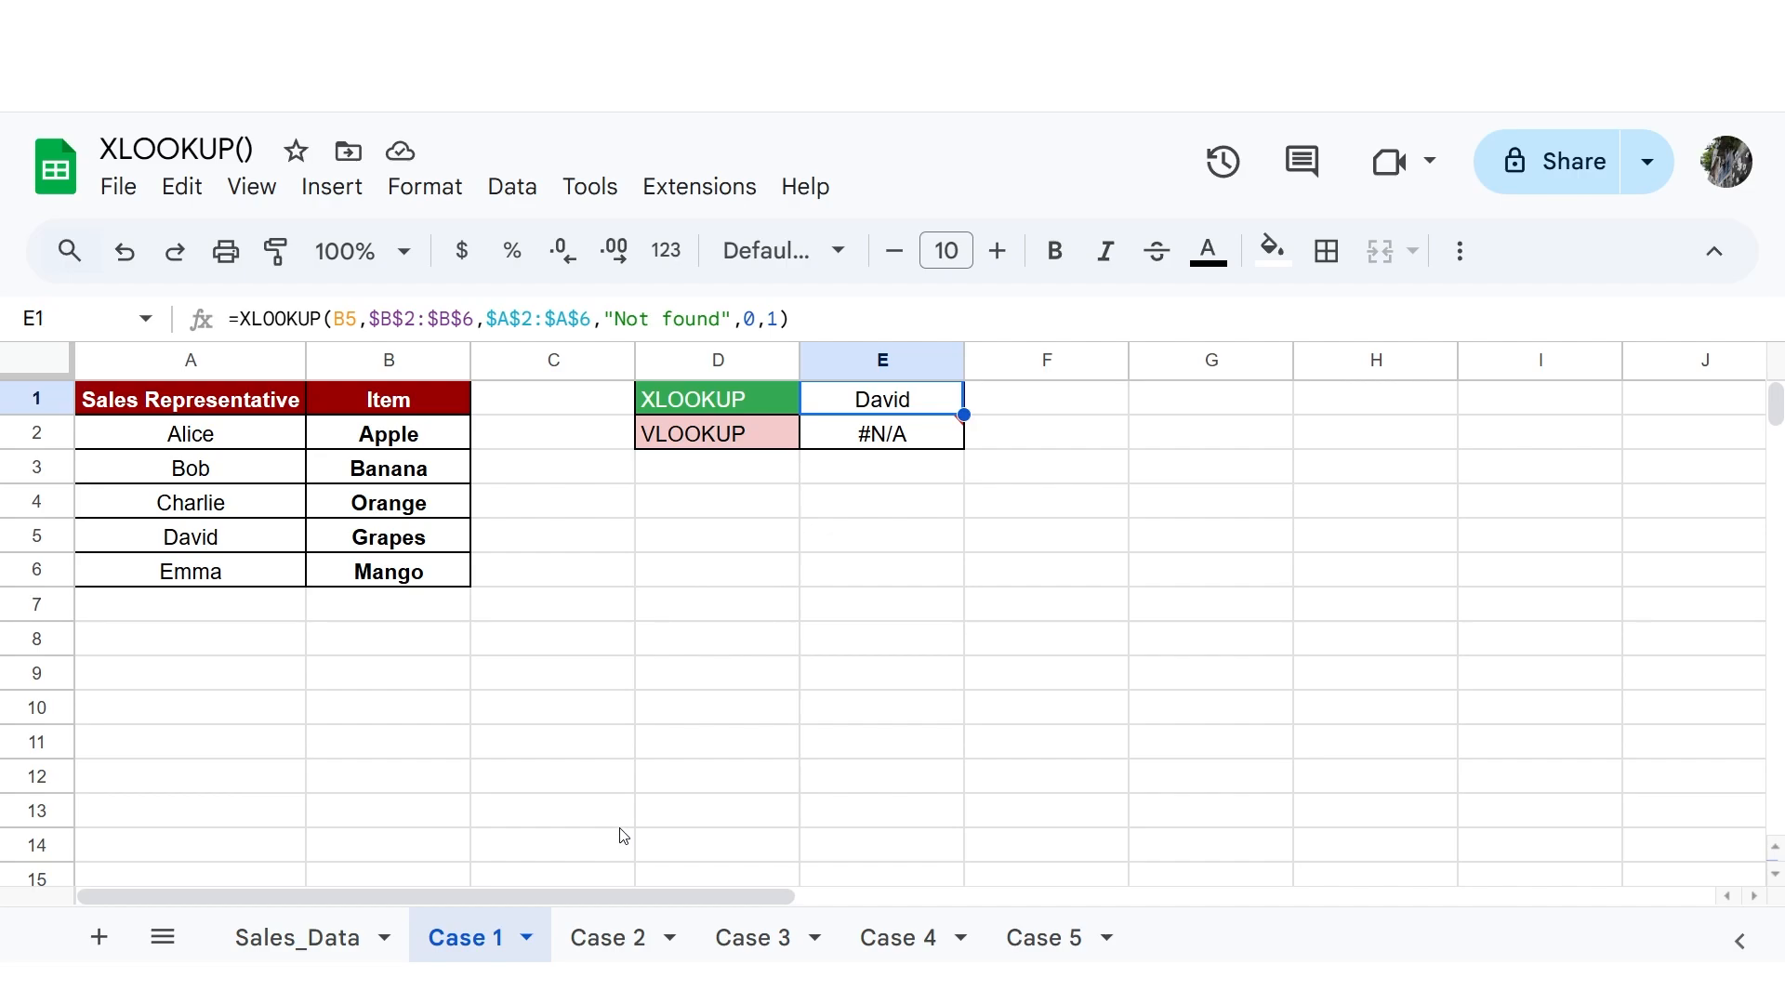
# Step: On the Case 2 sheet, widen column B to fit its Sales Representative header and view the VLOOKUP formula in E2
pyautogui.click(609, 938)
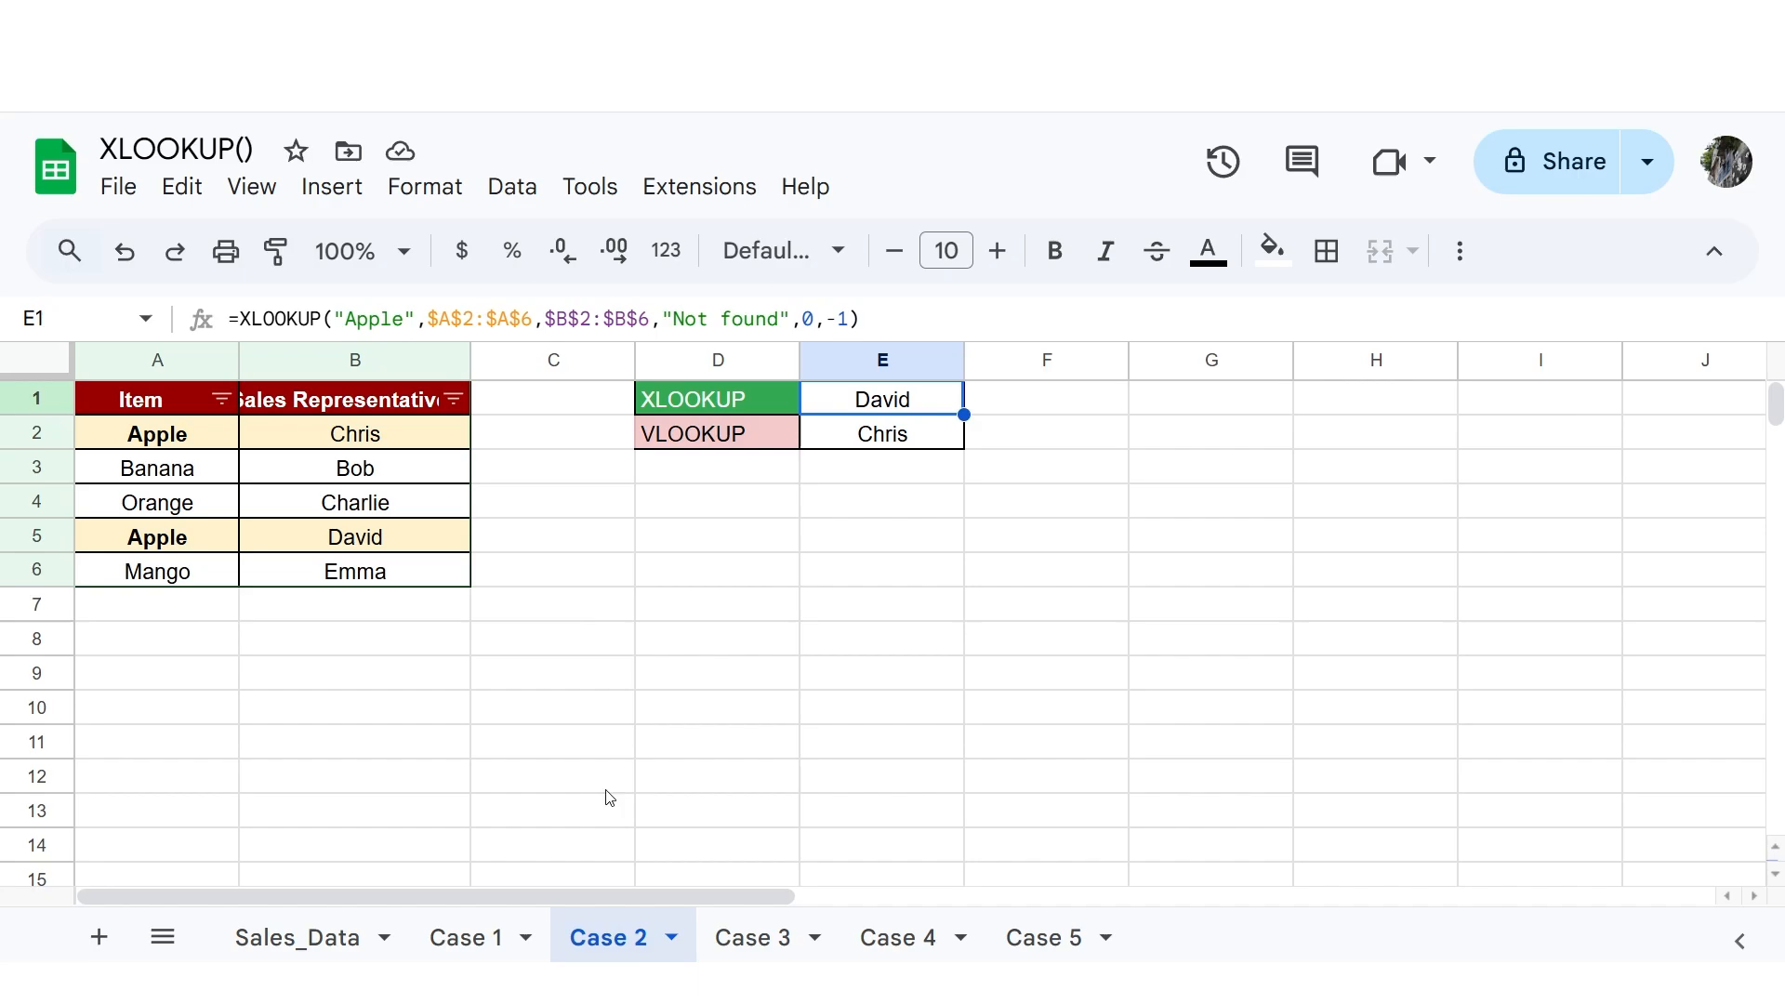
pyautogui.moveTo(471, 362); pyautogui.dragTo(501, 367)
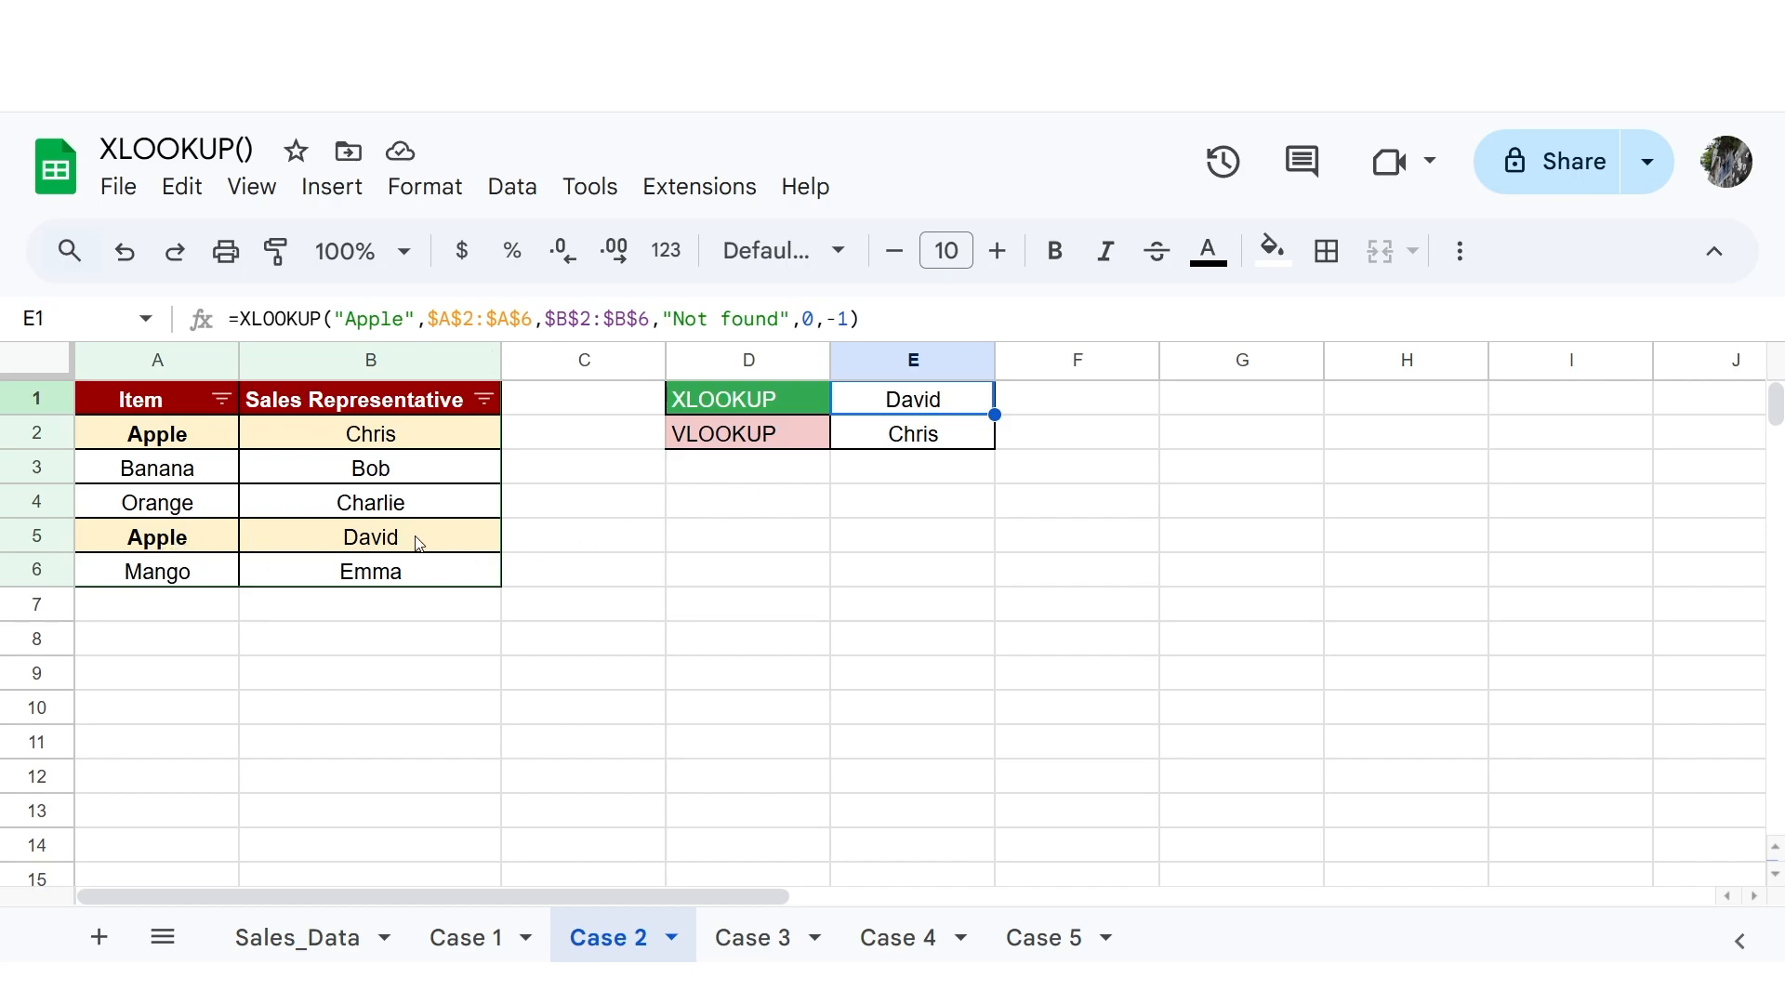
pyautogui.click(961, 446)
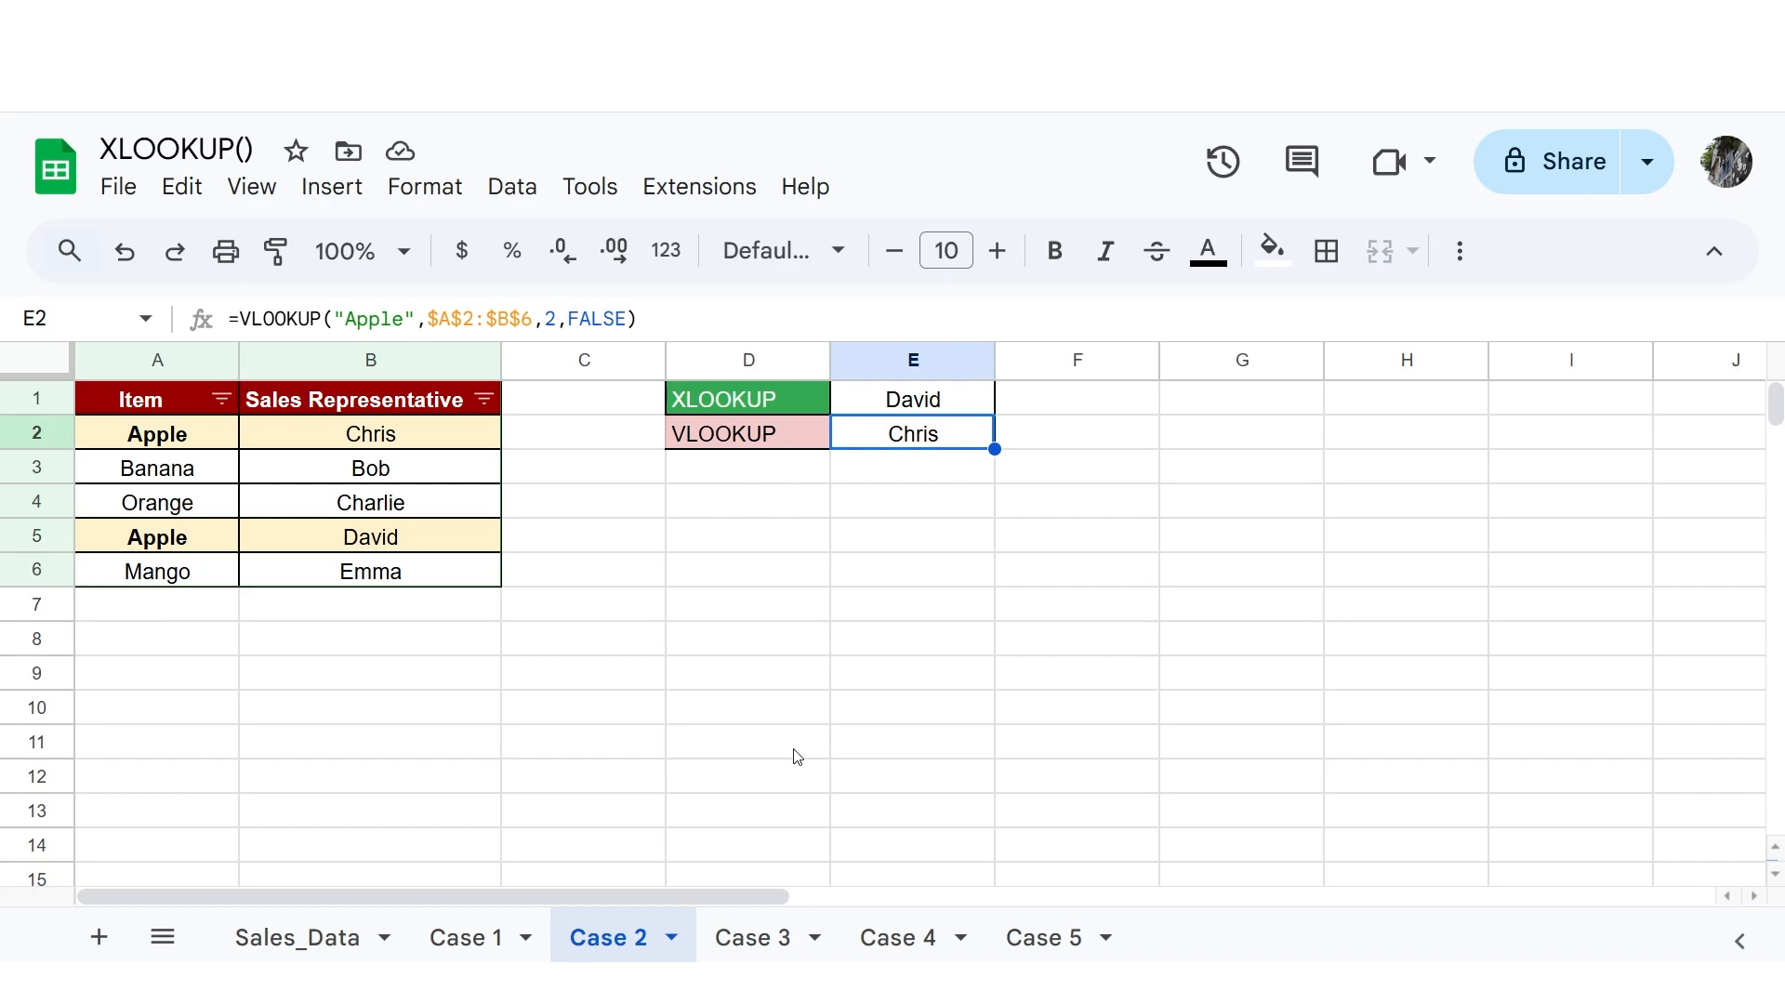
# Step: On the Case 3 sheet, compare how the formulas in E1 and E2 handle a missing item
pyautogui.click(763, 937)
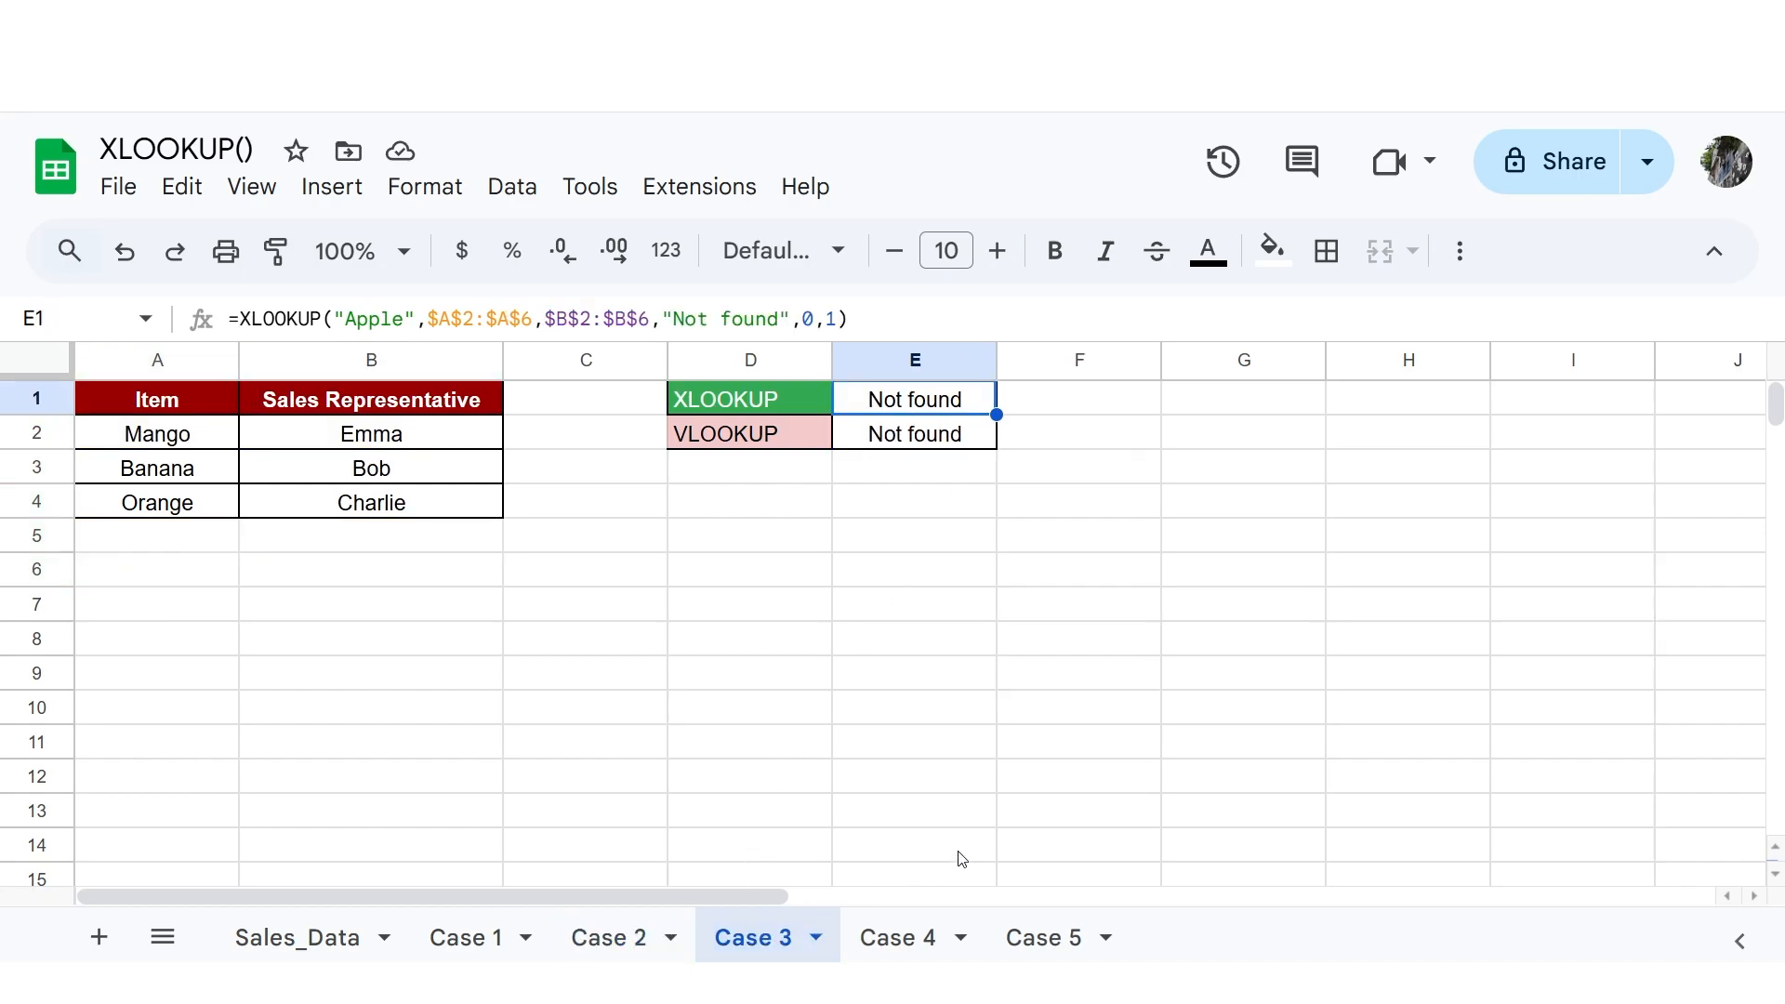
pyautogui.click(956, 441)
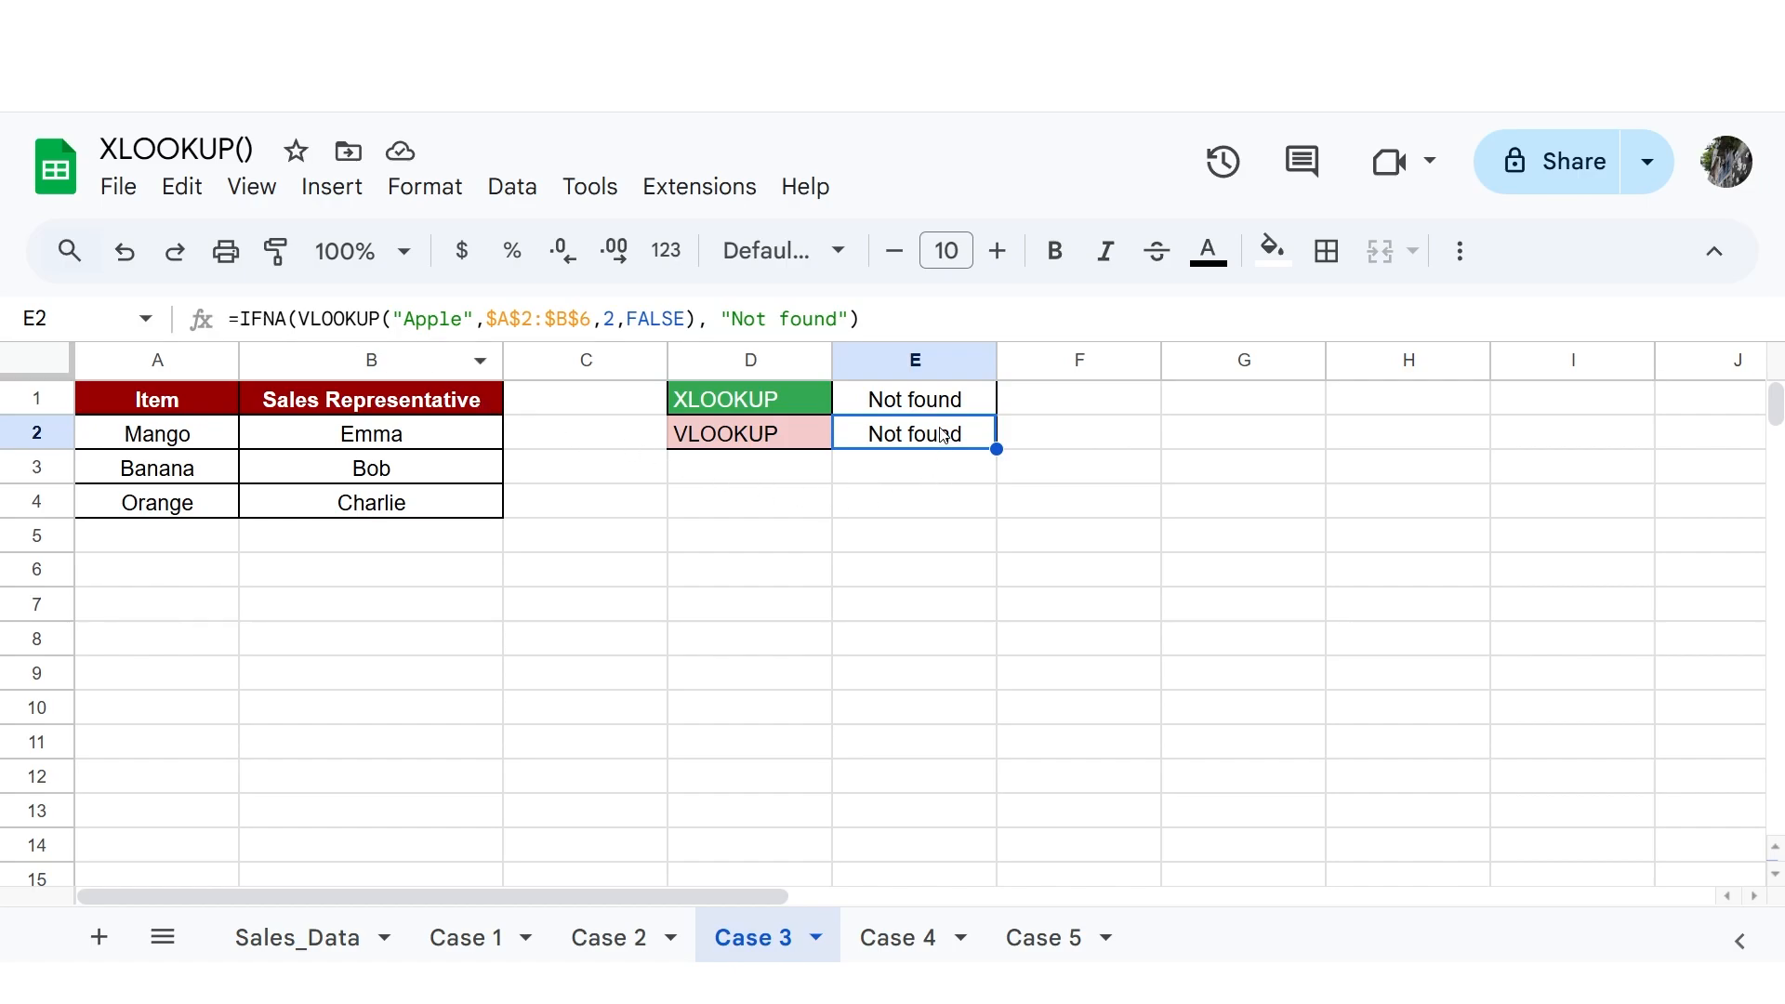
pyautogui.click(930, 410)
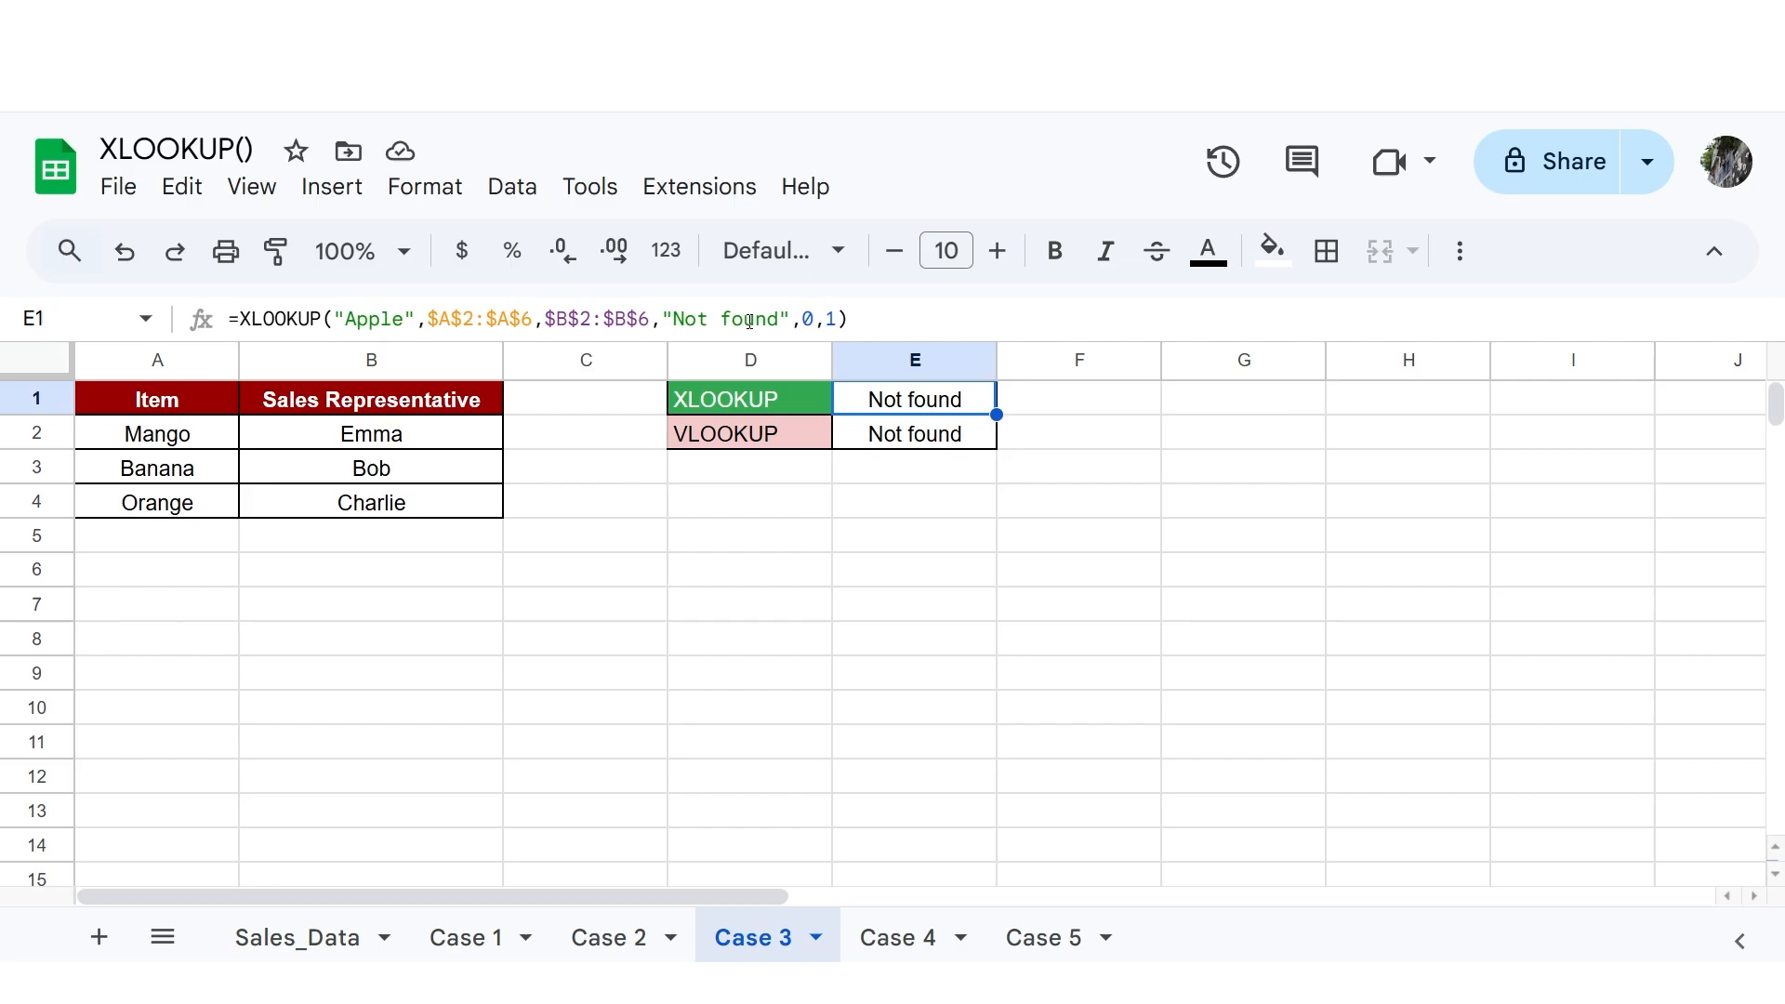
# Step: On the Case 4 sheet, examine the XLOOKUP formula in F2 that returns both price and amount sold for Banana
pyautogui.click(900, 937)
pyautogui.doubleClick(1081, 430)
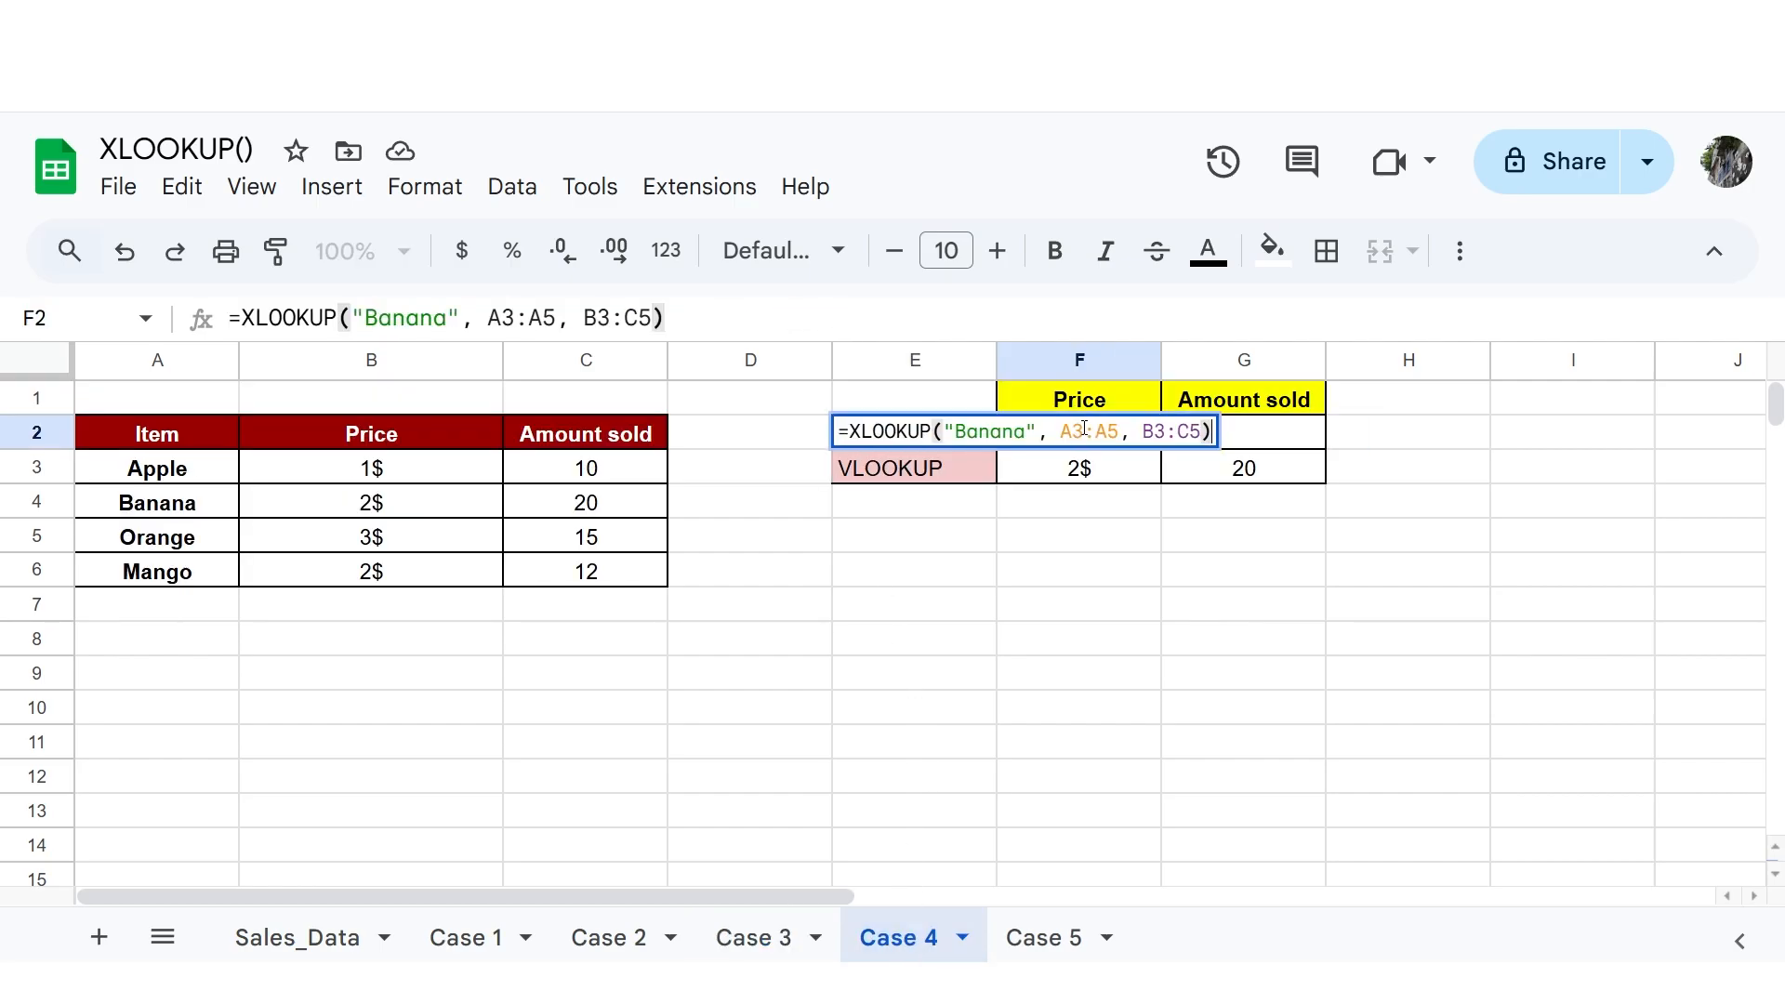
pyautogui.press('Return')
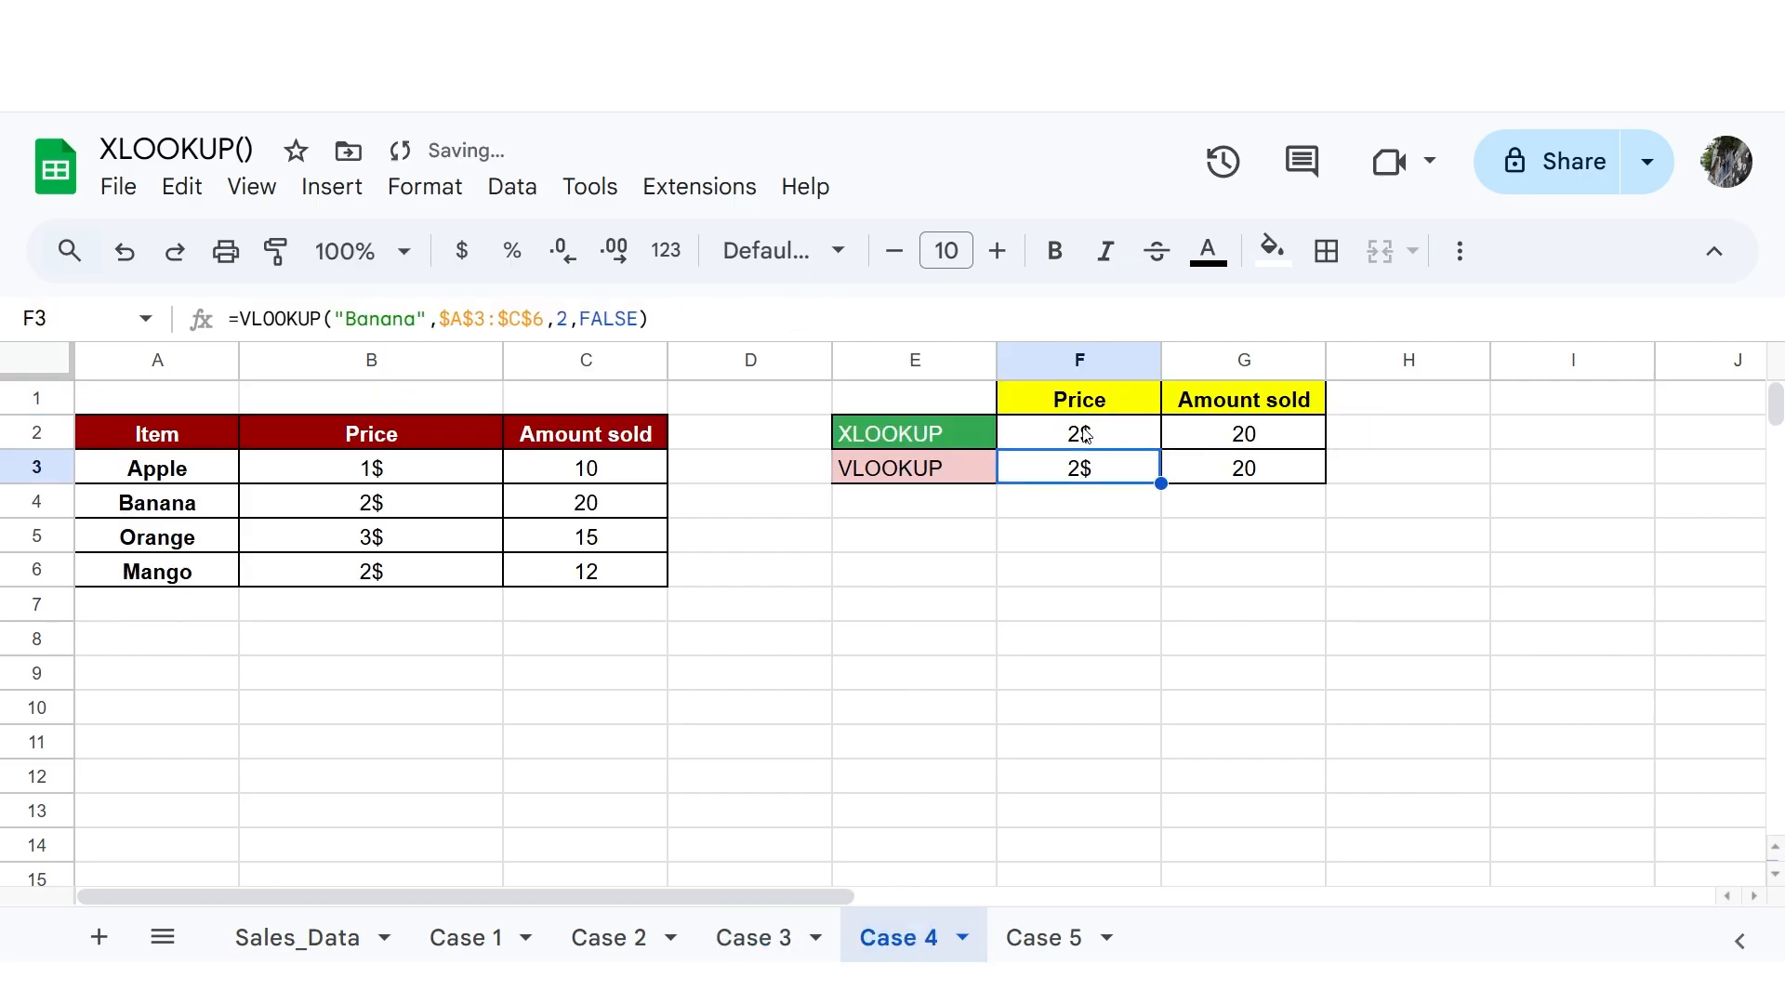
pyautogui.click(1137, 443)
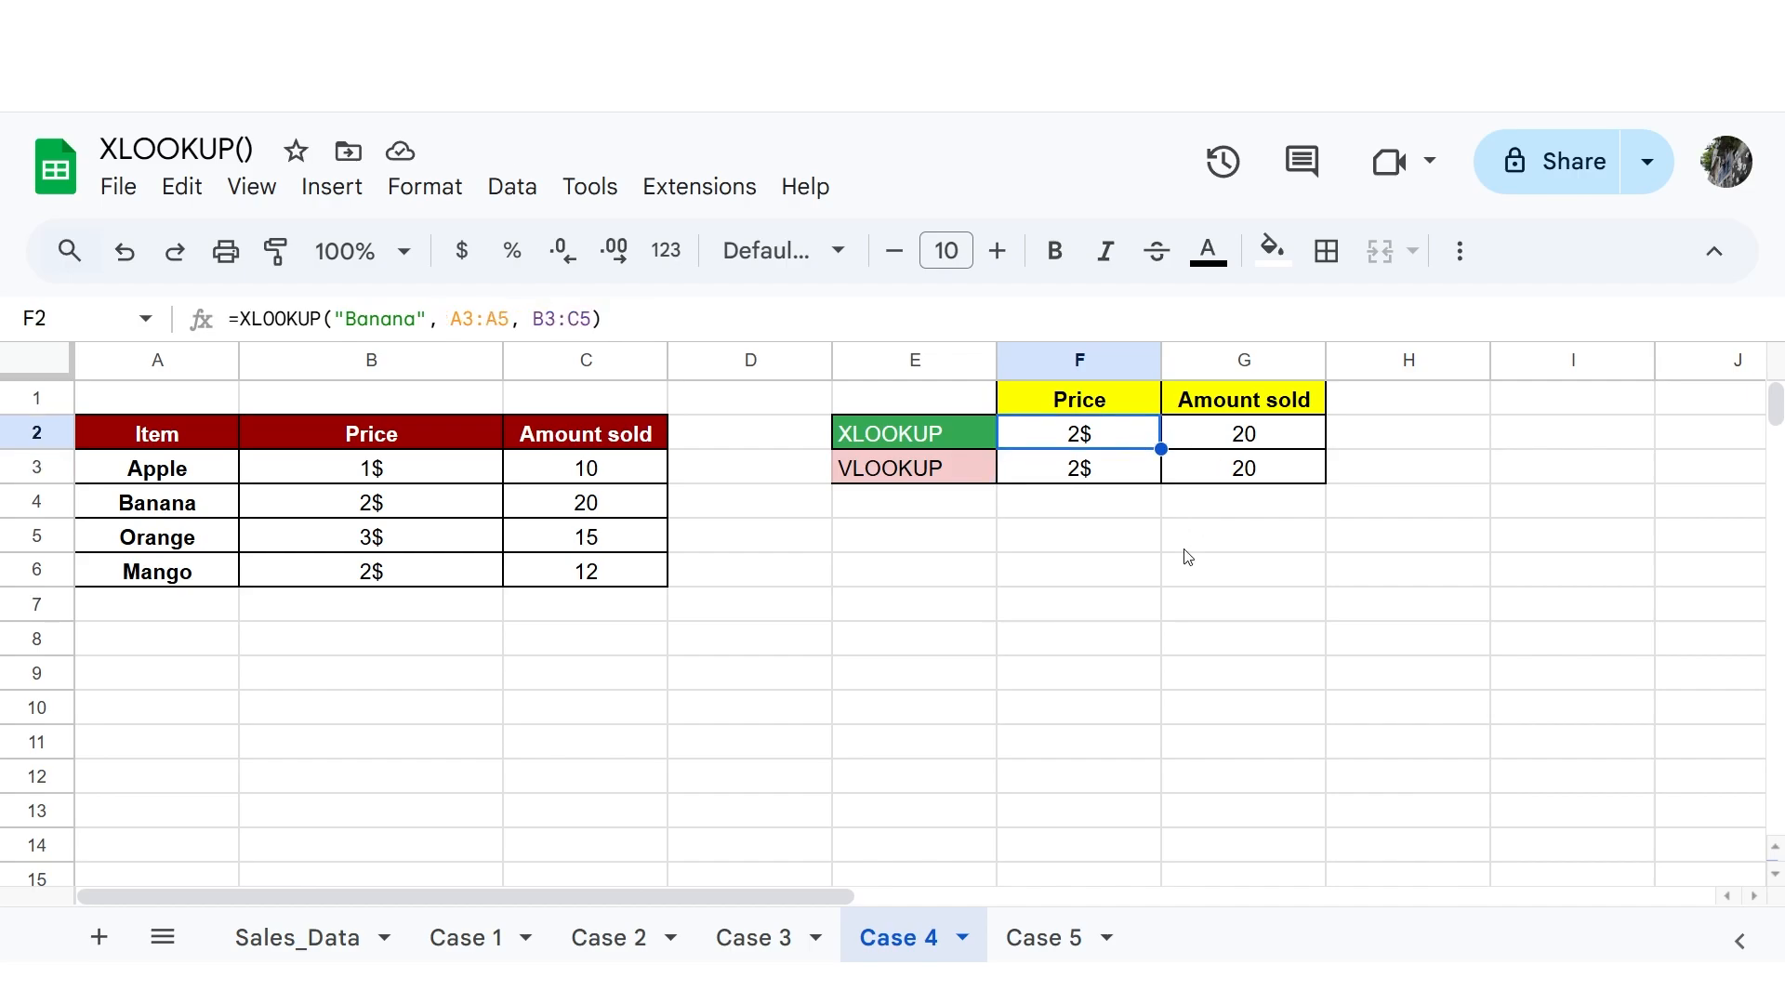
# Step: On the Case 4 sheet, compare the separate VLOOKUP formulas in F3 and G3 with the XLOOKUP cells F2 and G2
pyautogui.click(1108, 470)
pyautogui.click(1232, 476)
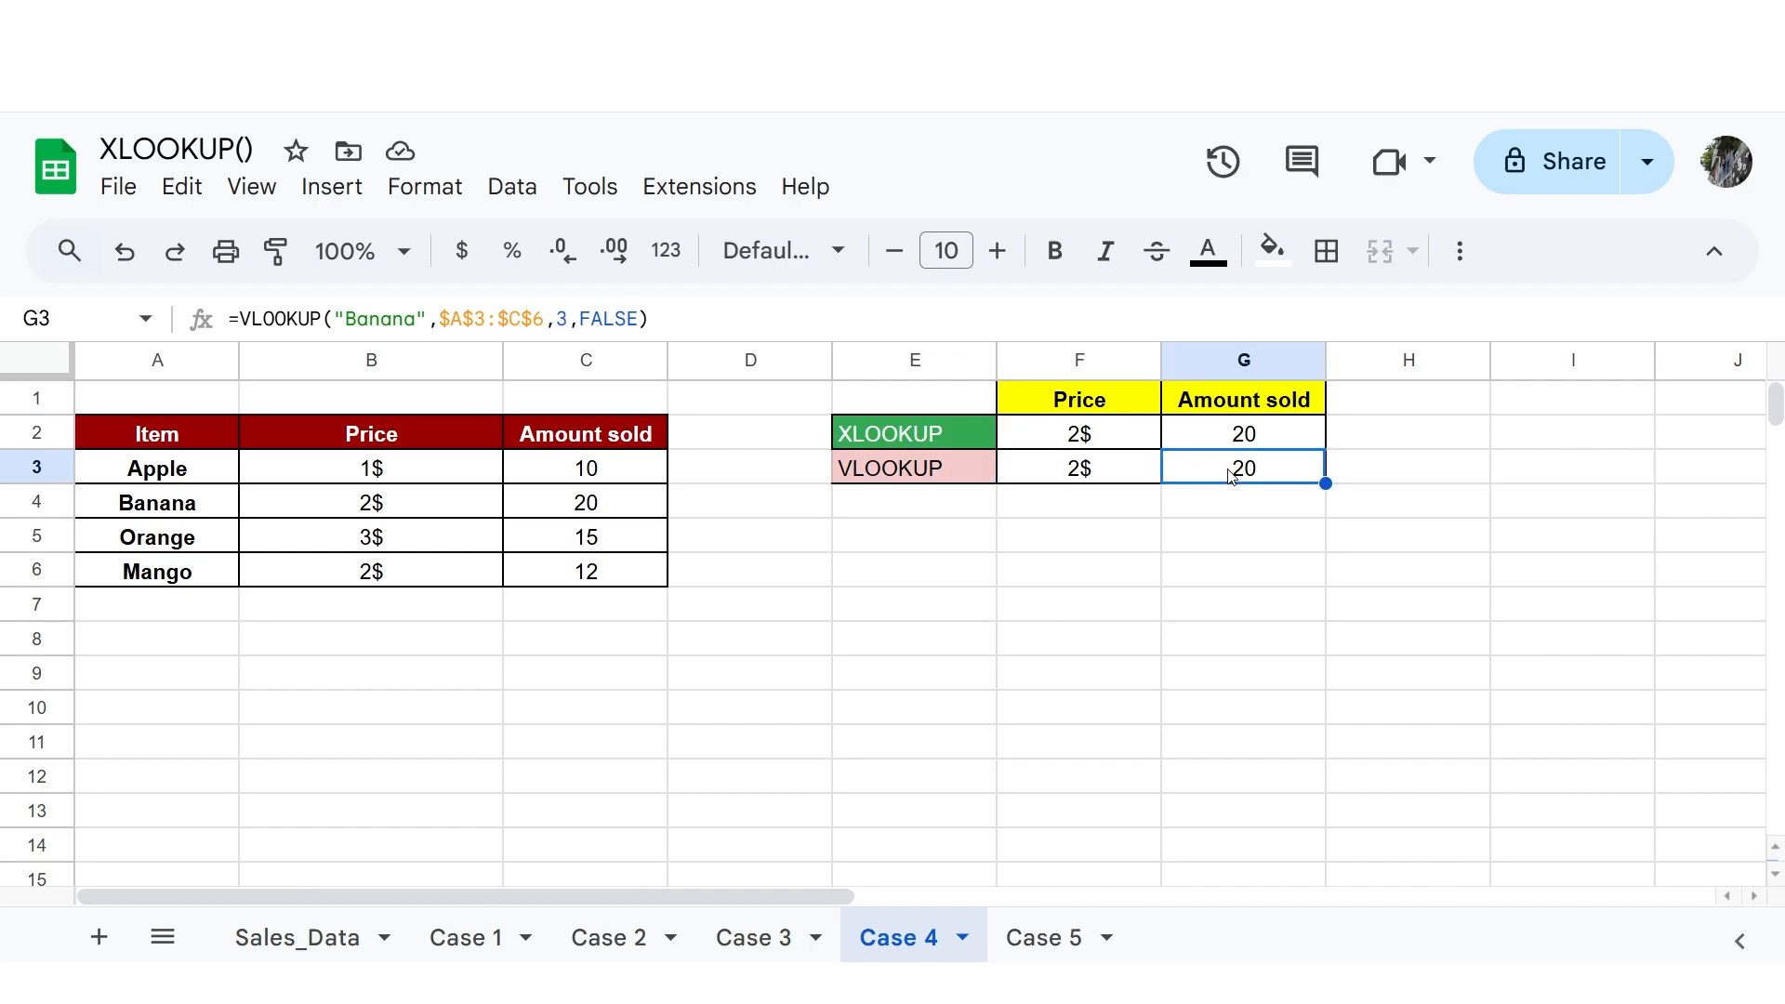
pyautogui.click(1065, 447)
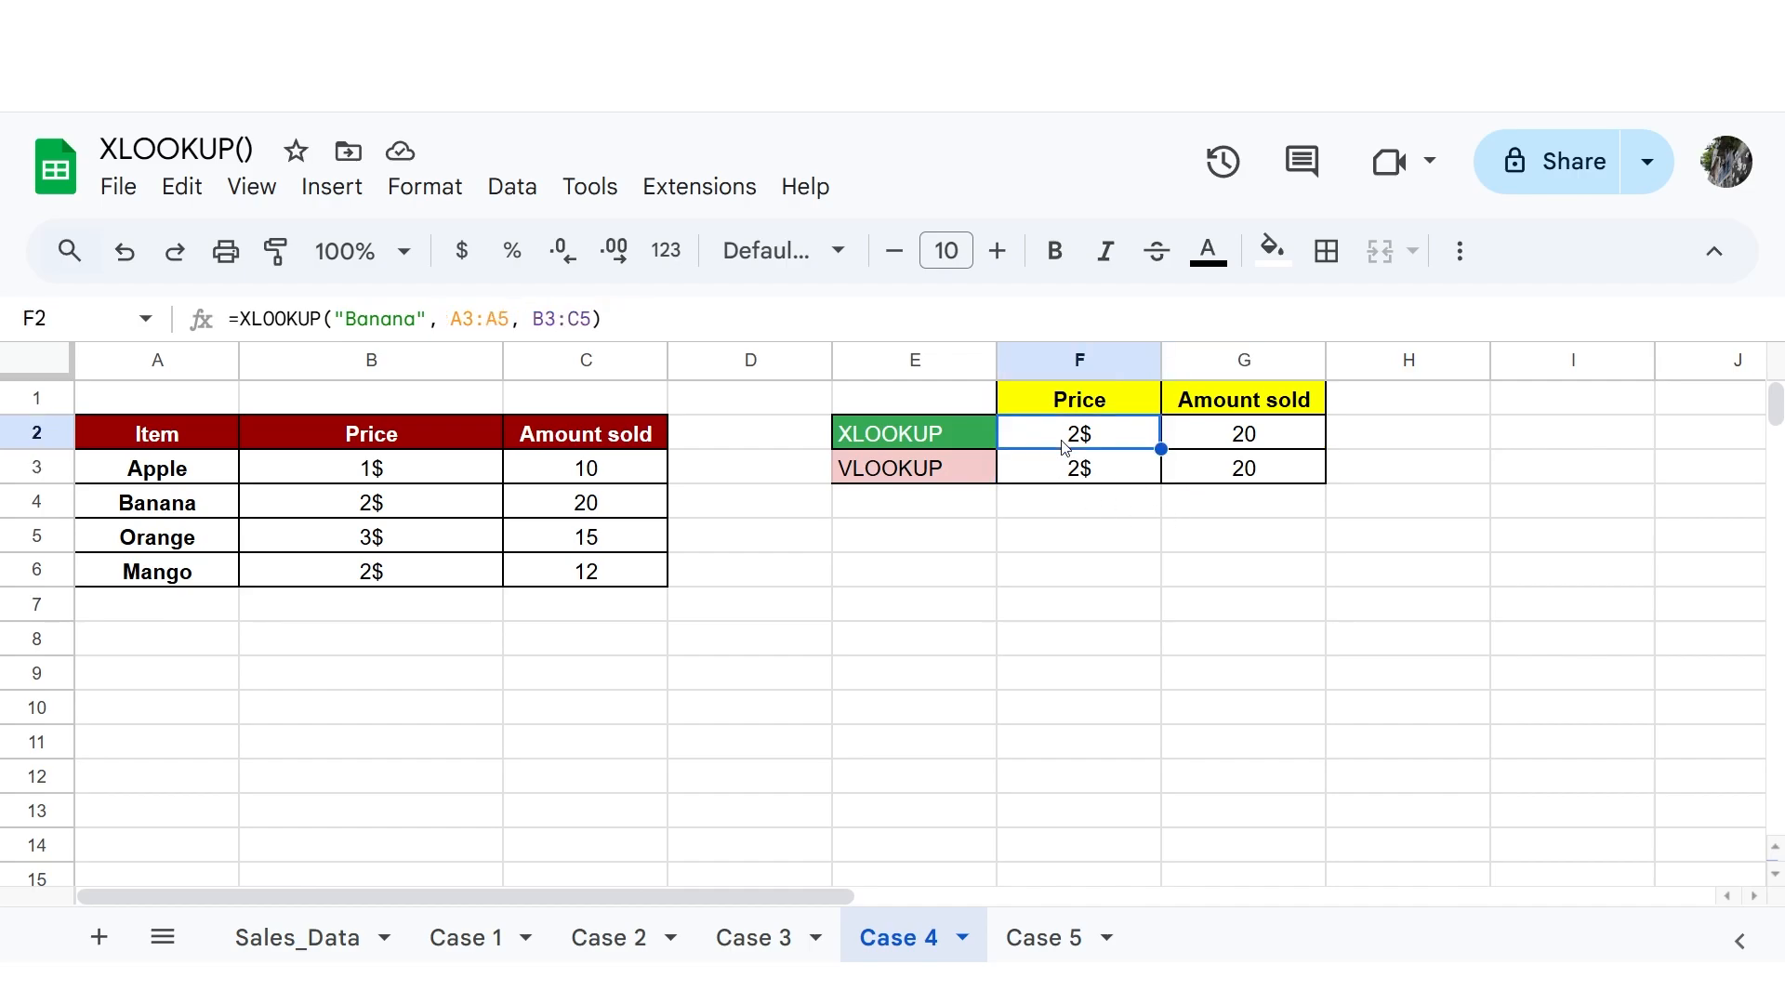
pyautogui.click(1219, 439)
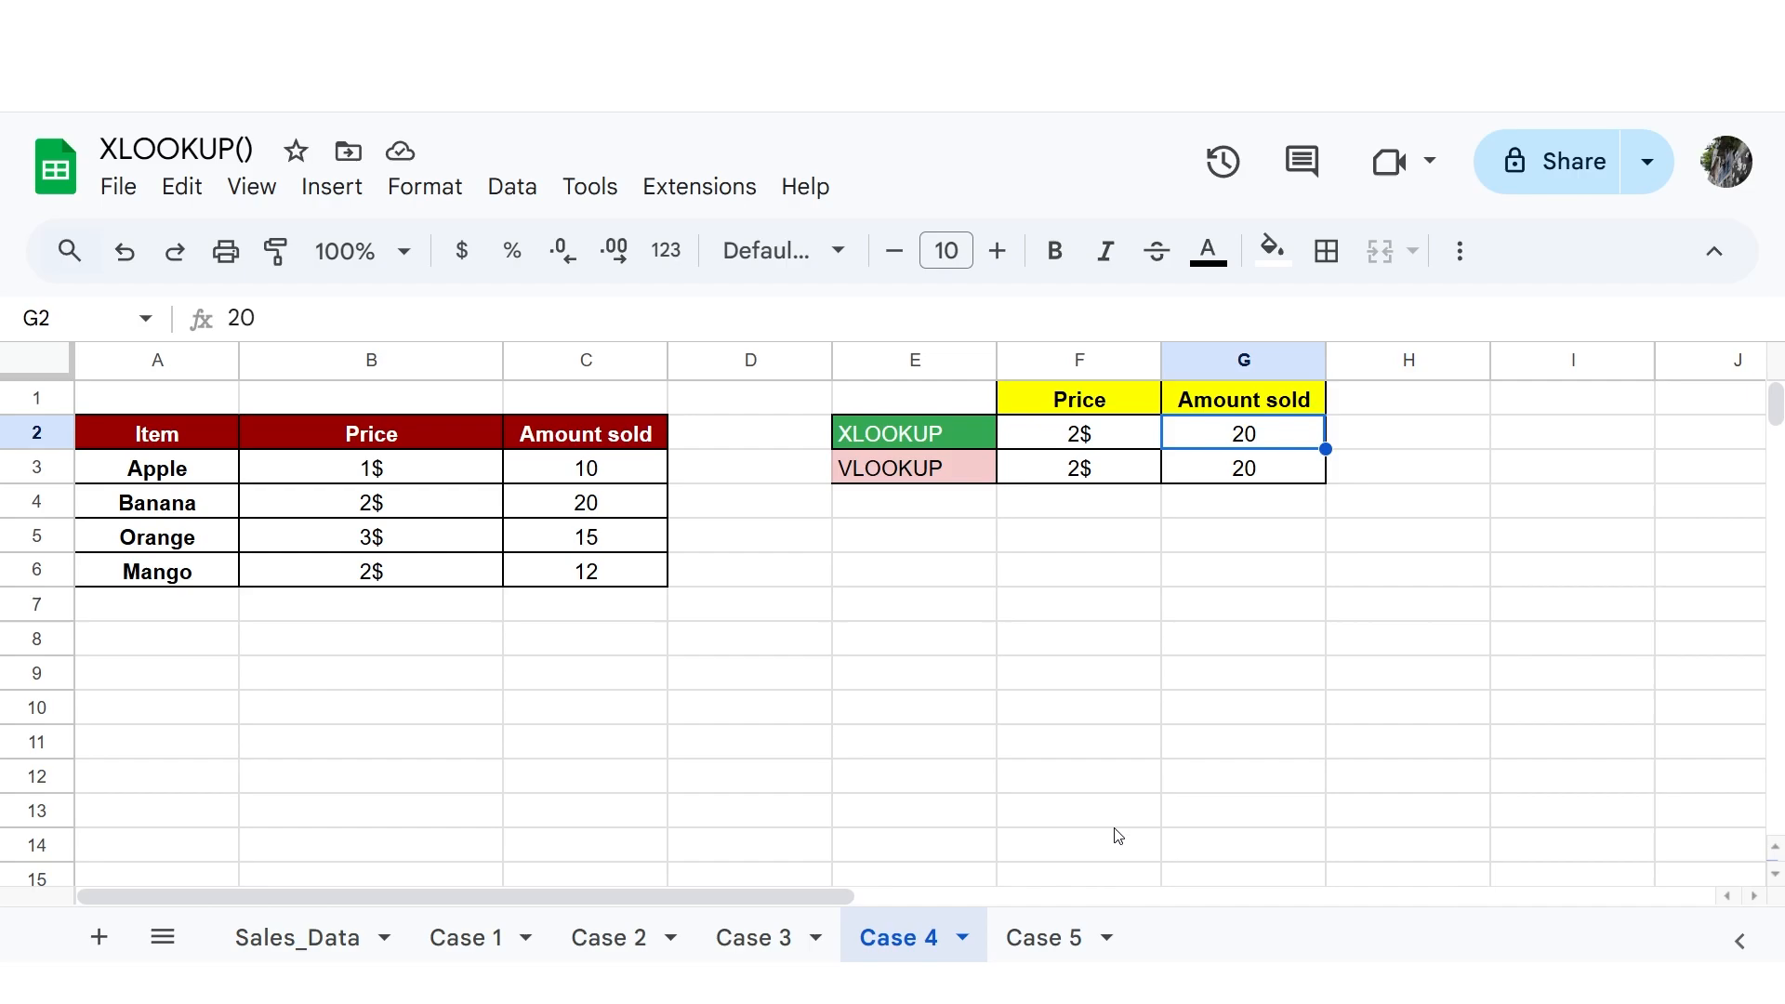
# Step: On the Case 5 sheet, examine the XLOOKUP formula in E1 that looks up score 80, including its match and search mode arguments
pyautogui.click(1044, 937)
pyautogui.click(925, 435)
pyautogui.press('Up')
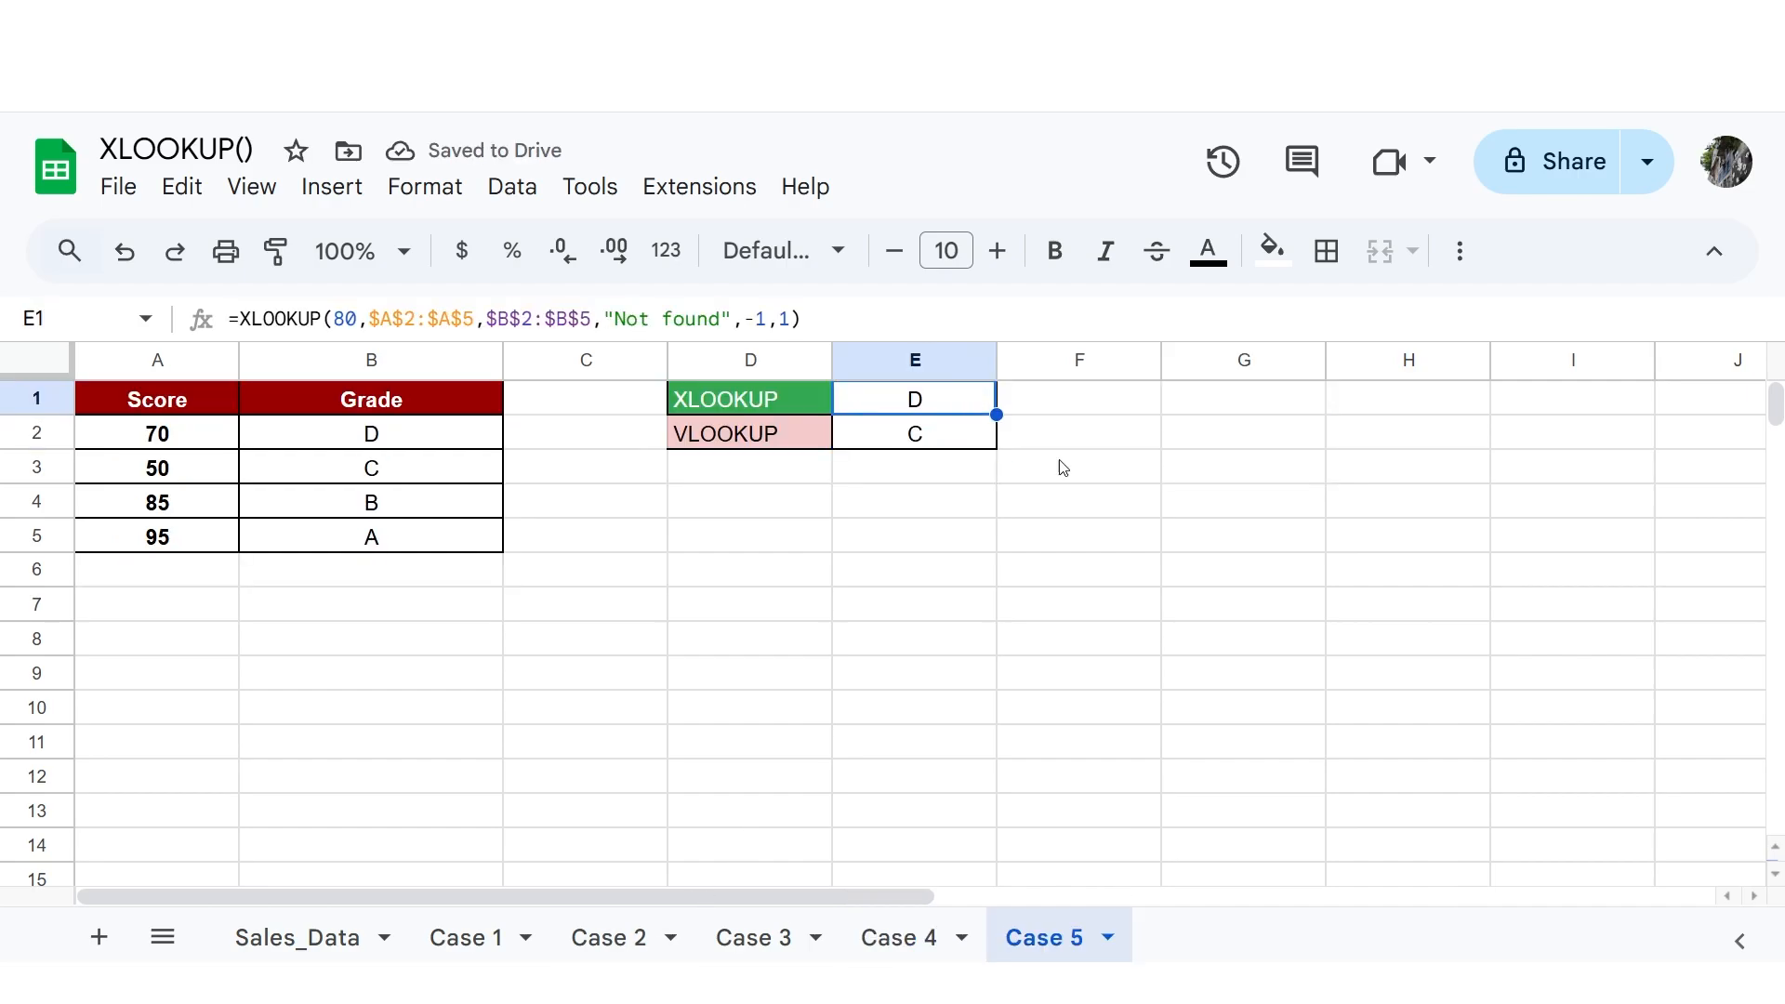
pyautogui.click(1361, 667)
pyautogui.click(952, 402)
pyautogui.click(796, 319)
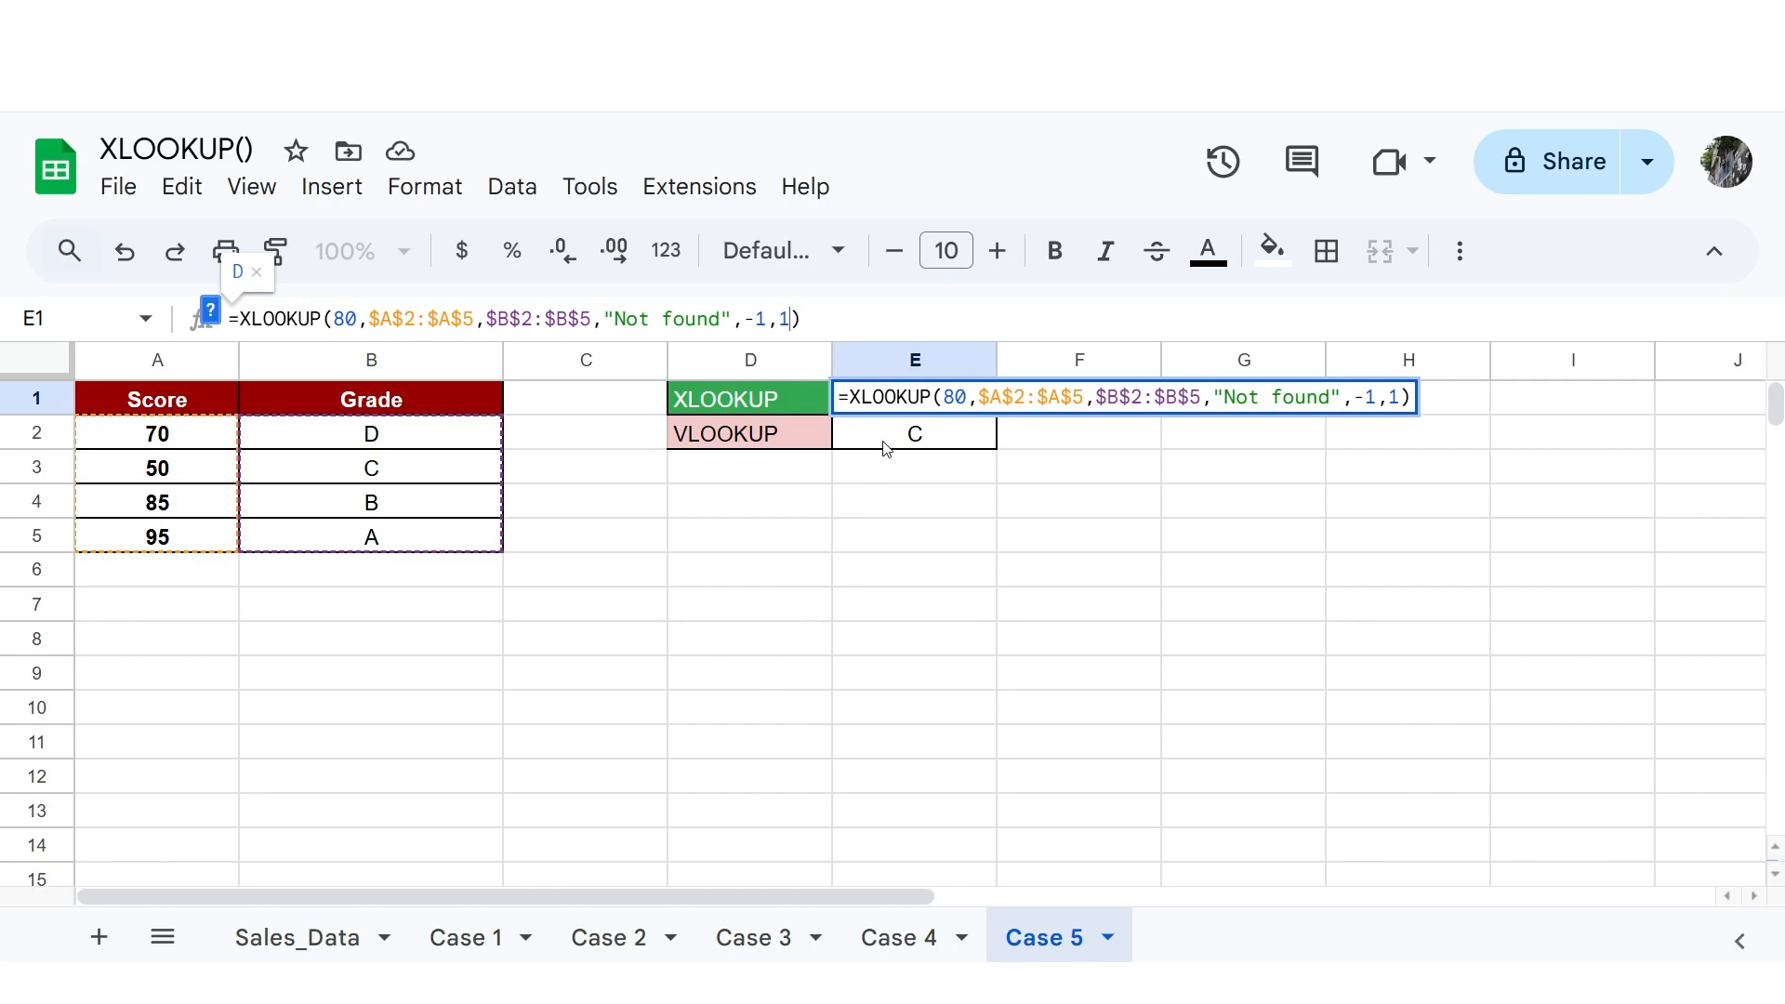
pyautogui.press('Return')
pyautogui.click(884, 415)
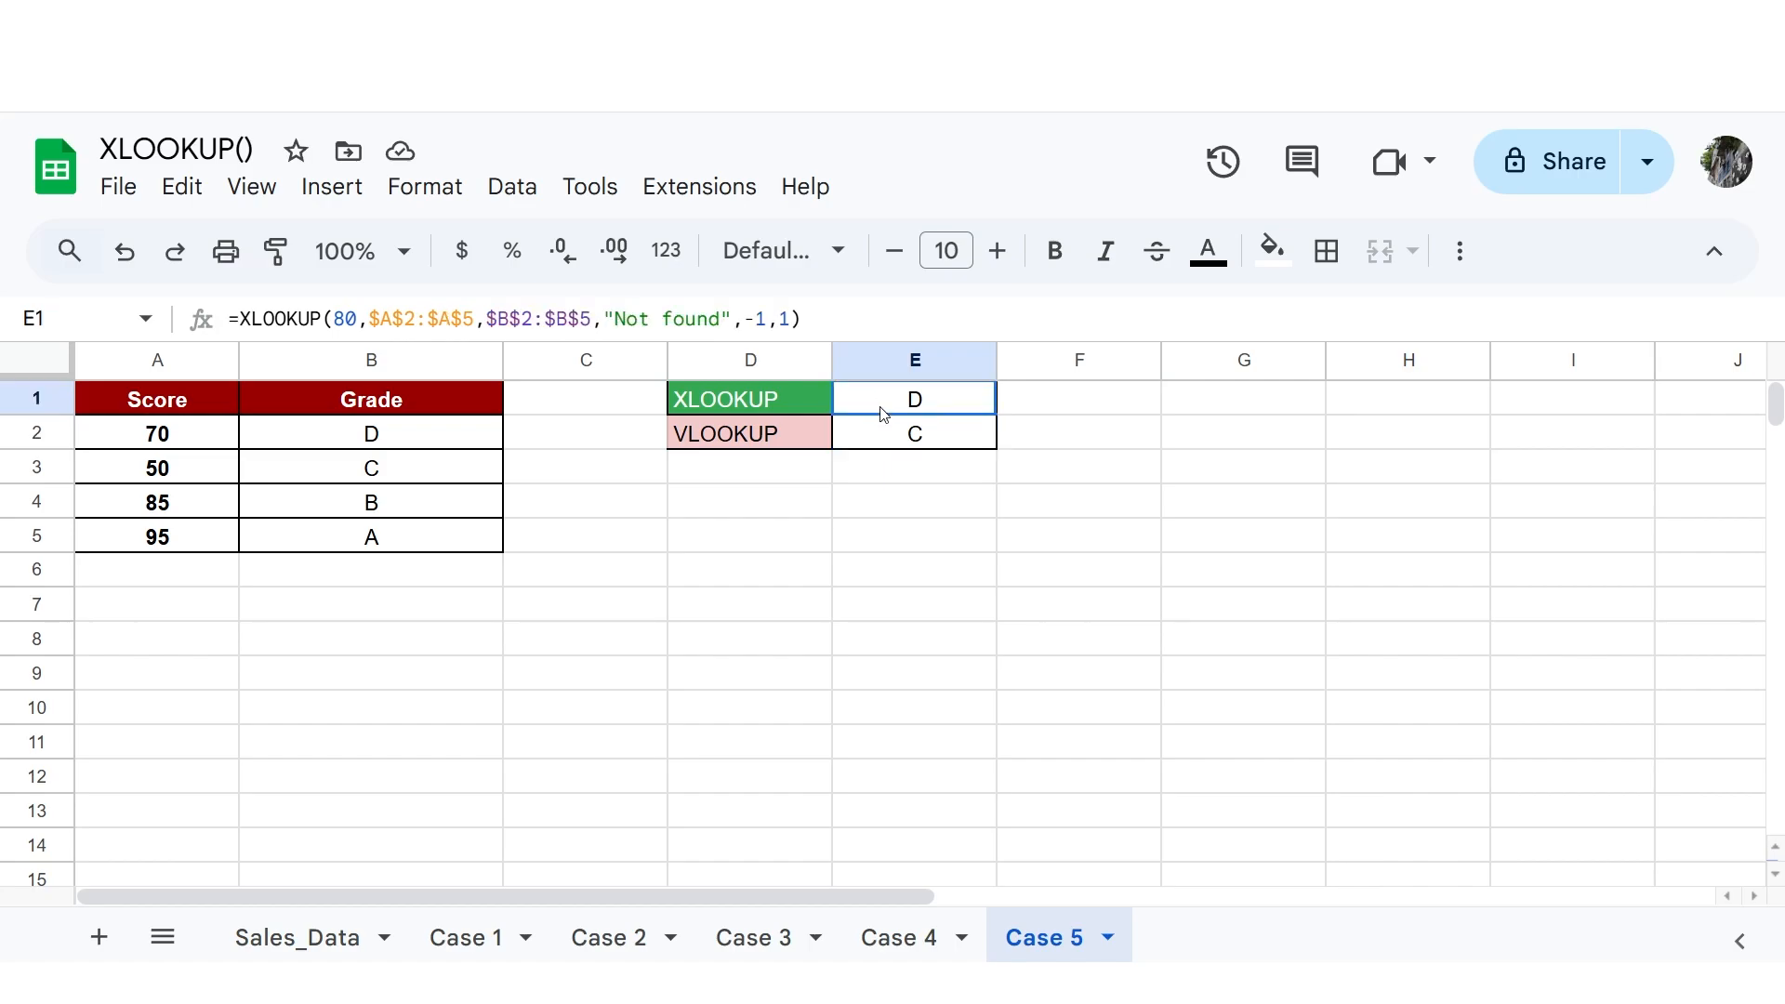